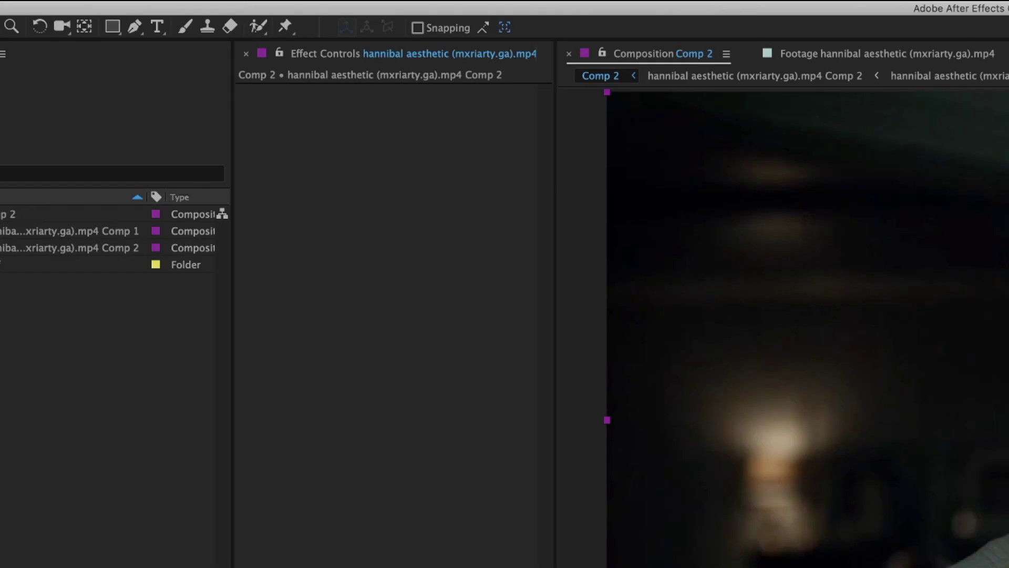
Add a null object to Comp 2.
left_click(279, 1)
mouse_move(284, 11)
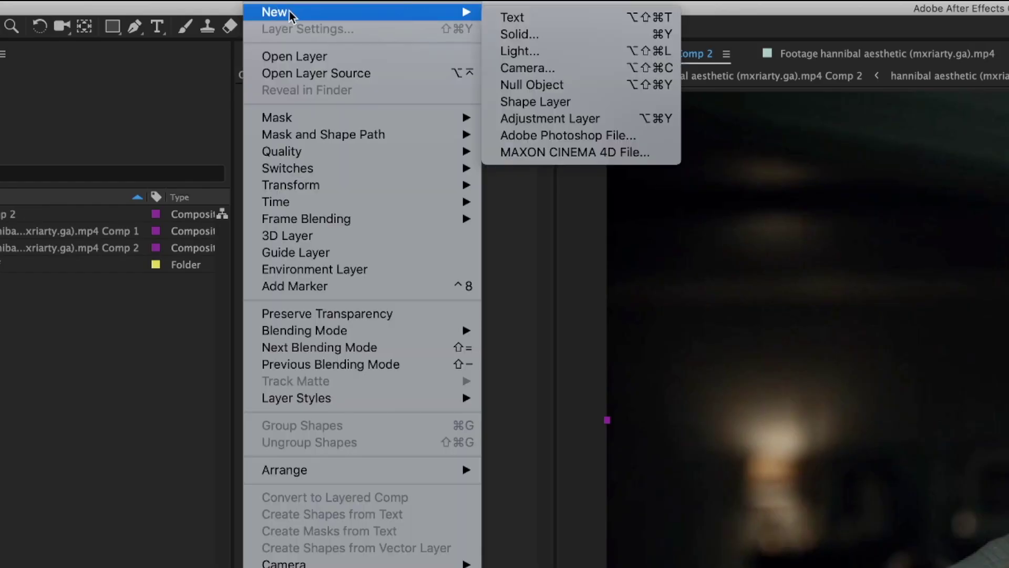
left_click(536, 84)
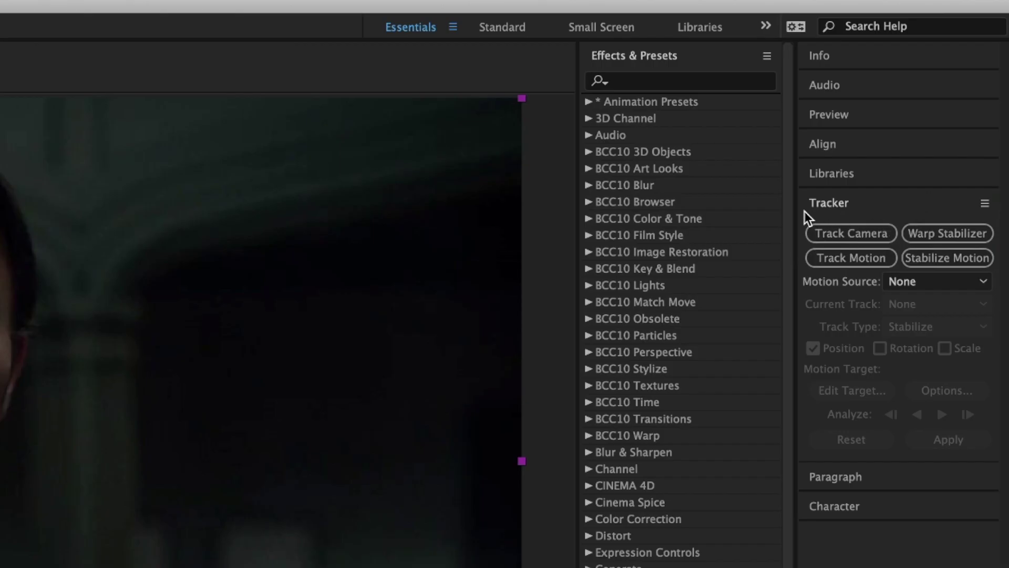
Start Track Motion on the footage layer and place the track point over the man's eye on the viewer's right.
left_click(866, 260)
scroll(558, 202, "up", 2)
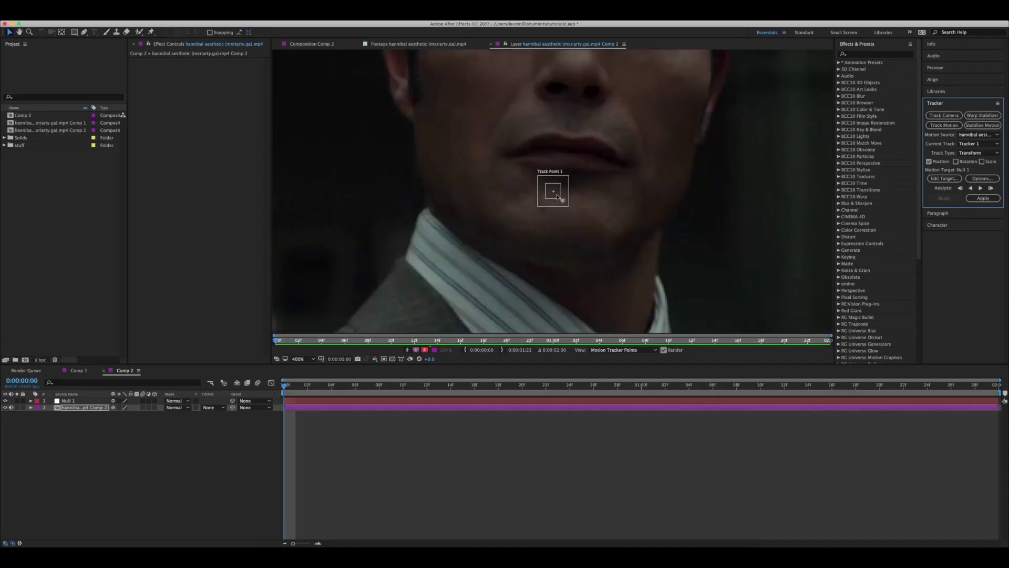
left_click(631, 187)
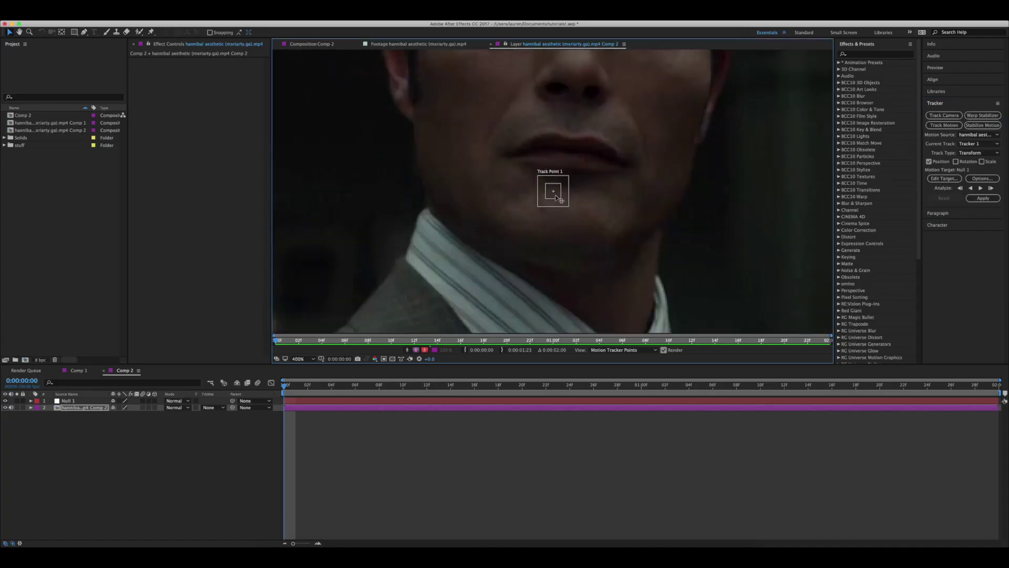
left_click_drag(556, 197, 616, 137)
left_click_drag(676, 117, 638, 241)
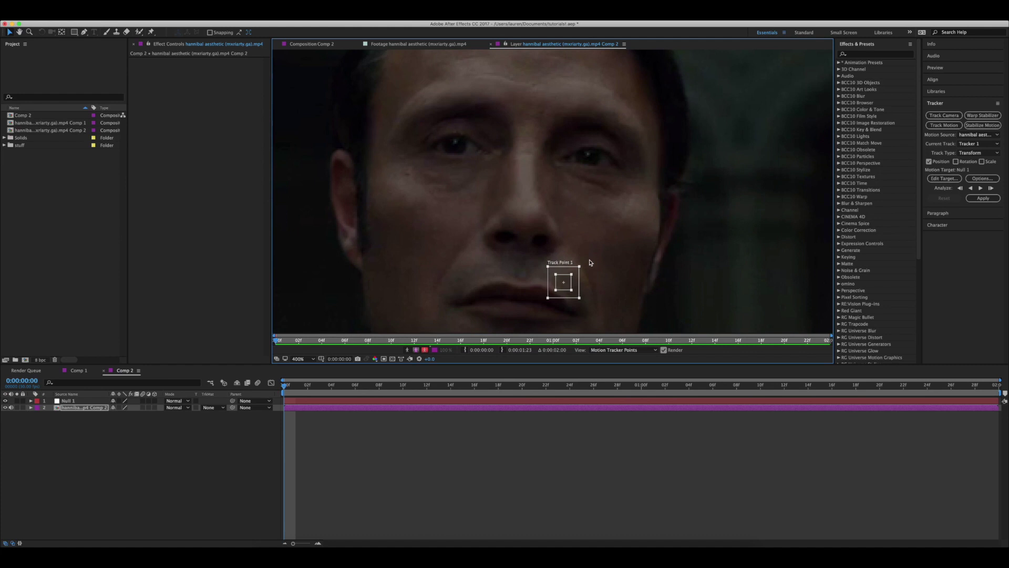
left_click_drag(570, 289, 600, 171)
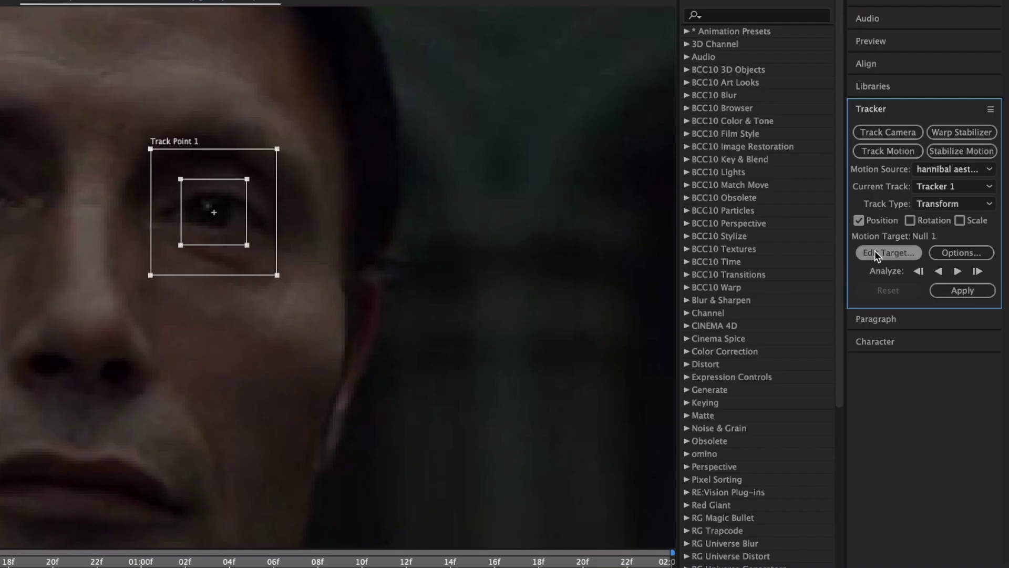
Confirm Null 1 as the motion target and analyze the track forward through the clip.
left_click(895, 254)
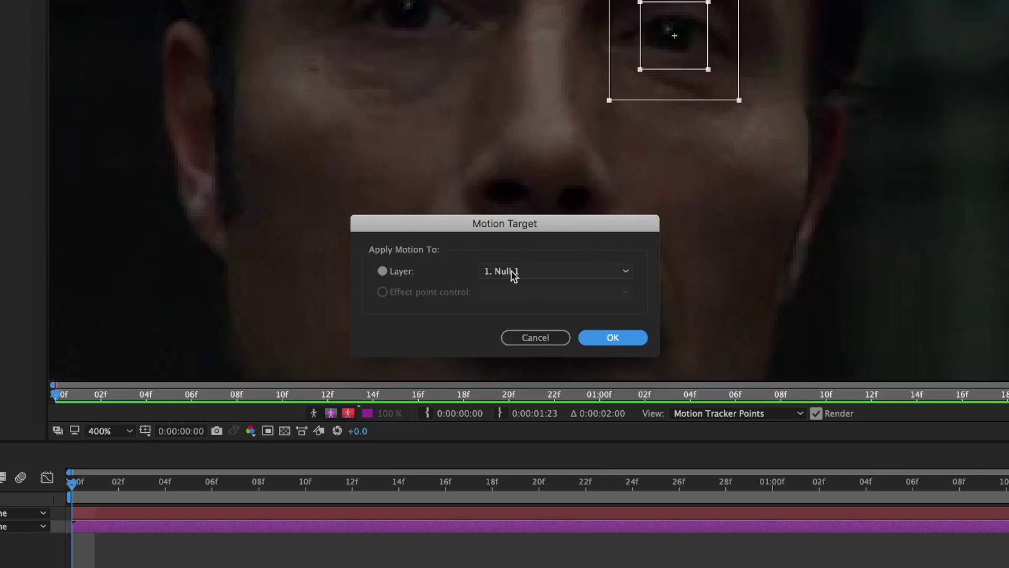
left_click(613, 337)
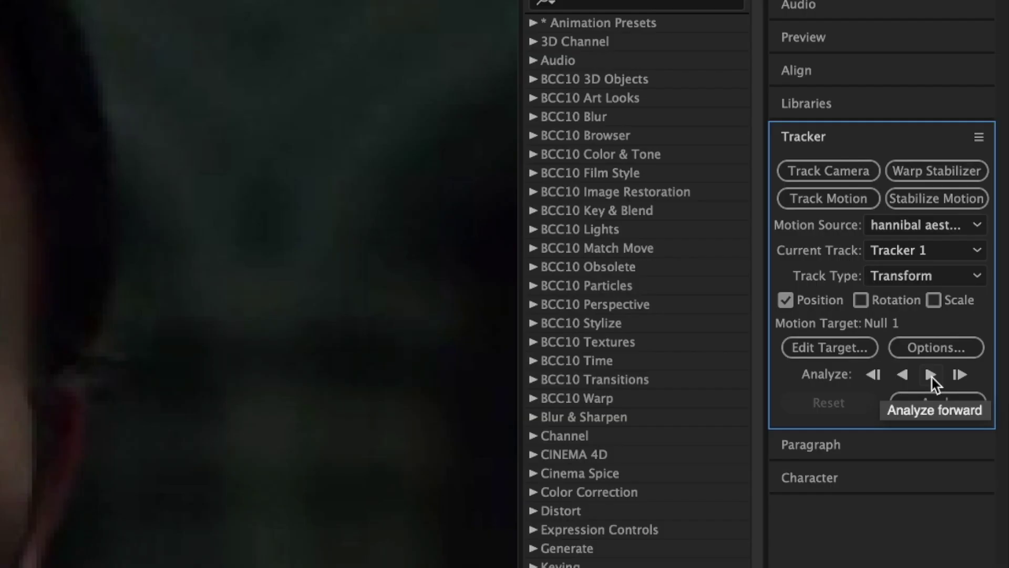
left_click(931, 375)
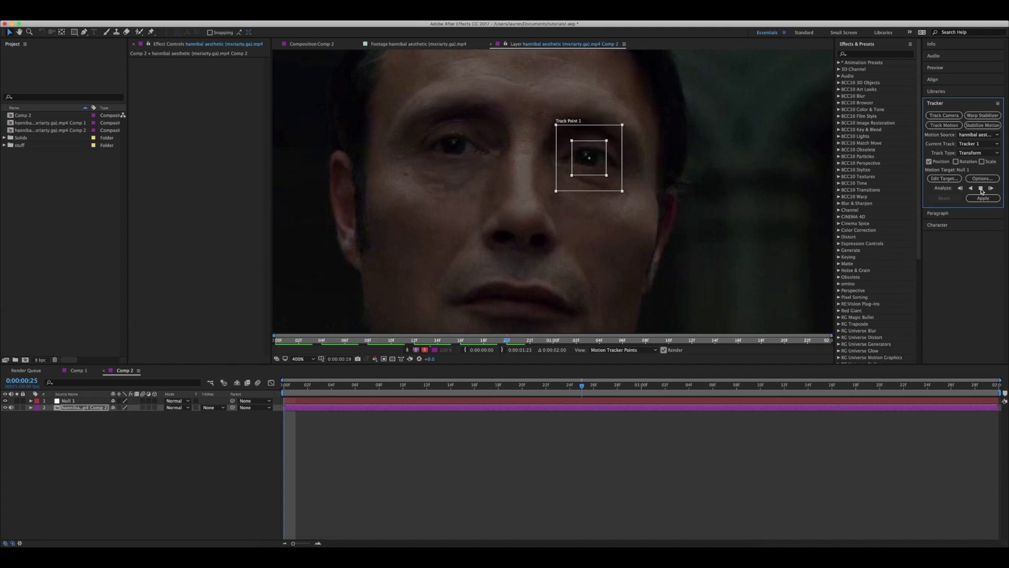
left_click_drag(818, 342, 214, 379)
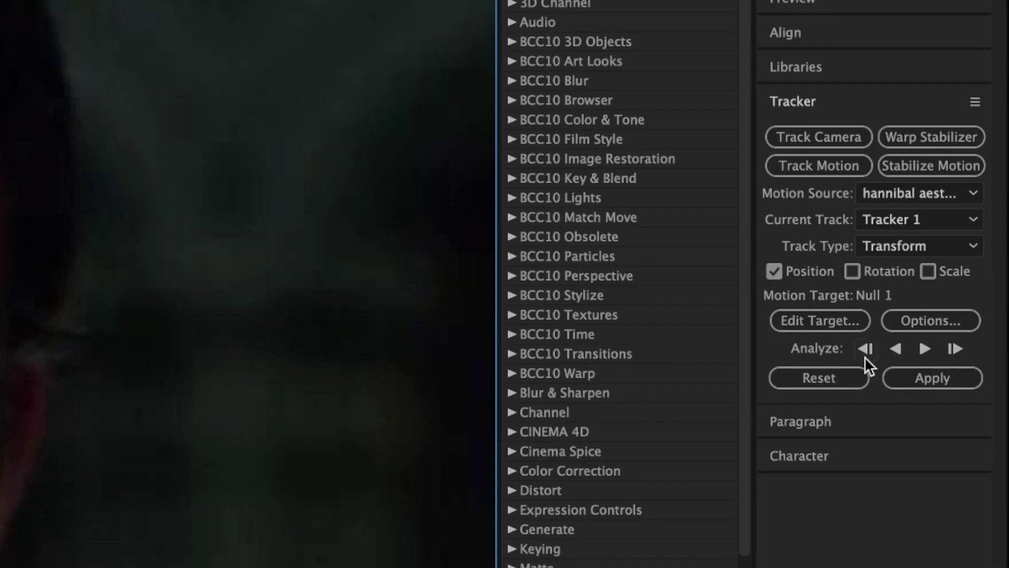
Apply the tracked motion to the null in X and Y, and reveal the null's position keyframes.
left_click(960, 377)
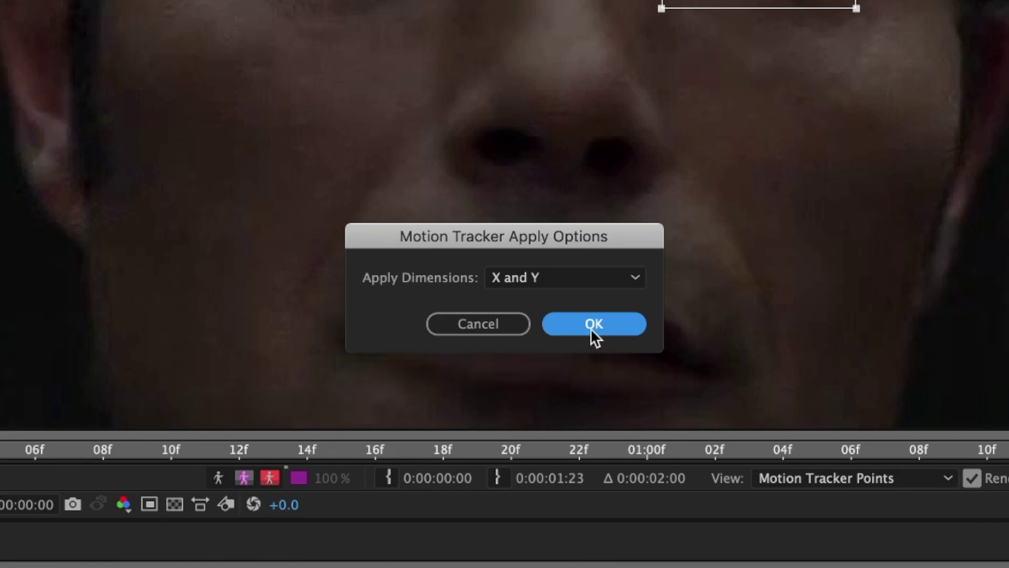
left_click(593, 331)
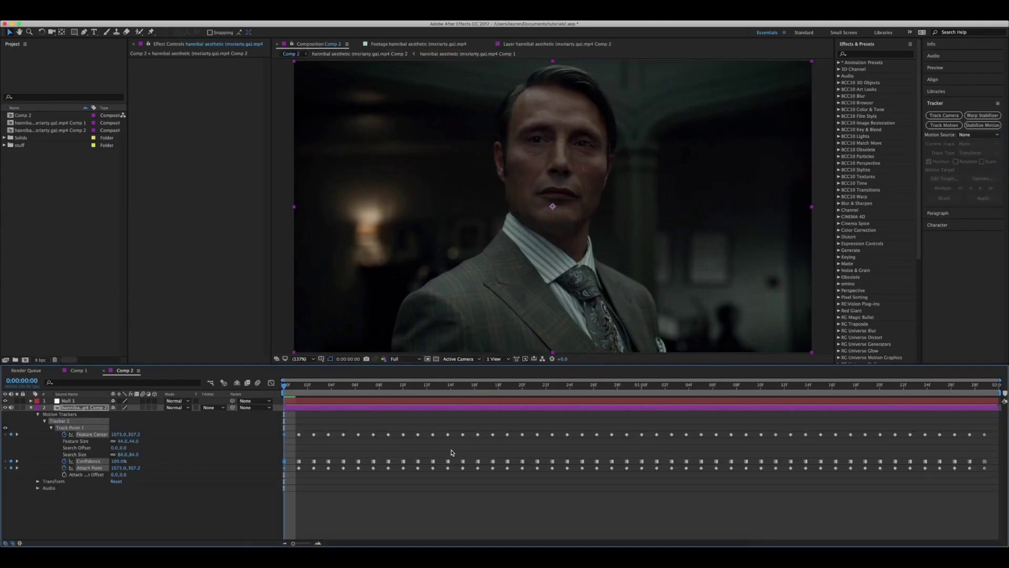
left_click(424, 403)
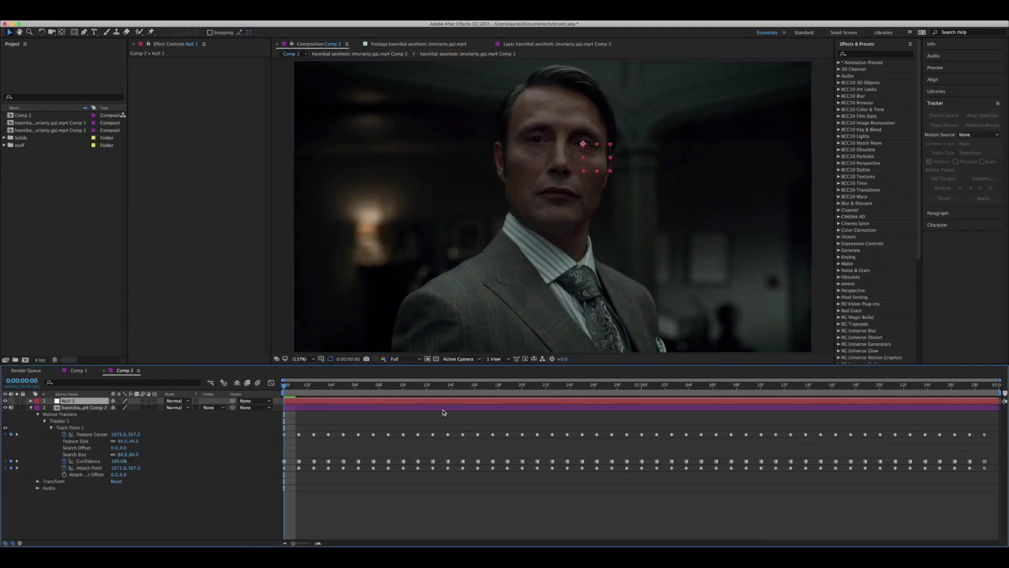
key("u")
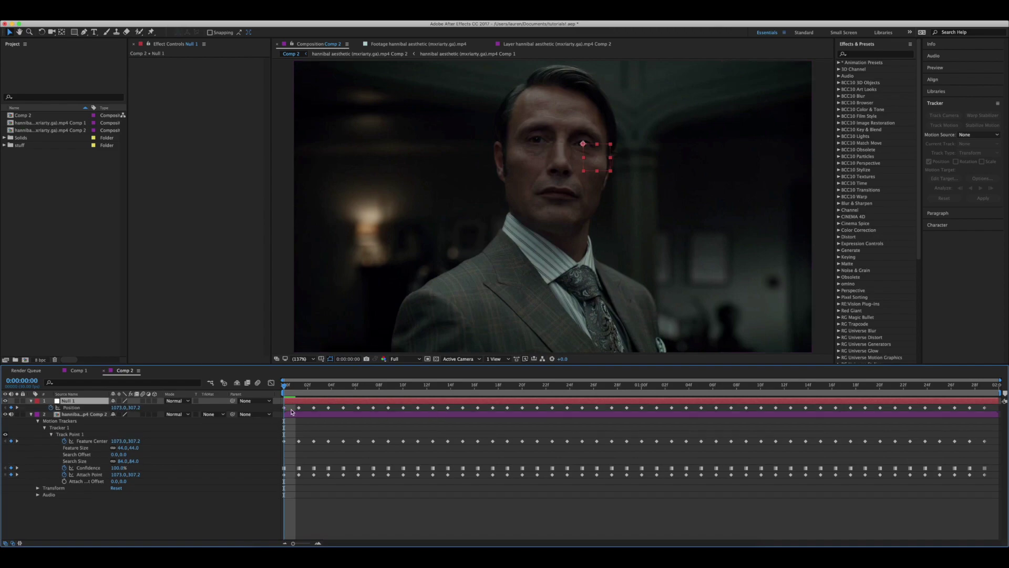
Rename the tracked null layer as Right Eye.
right_click(73, 400)
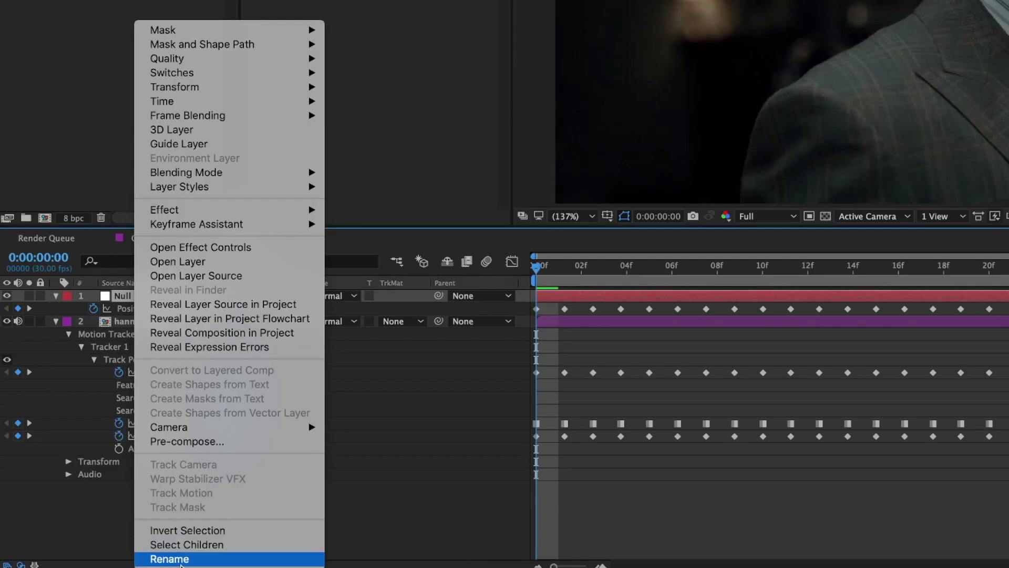
left_click(96, 541)
type("Right Eye")
key("Return")
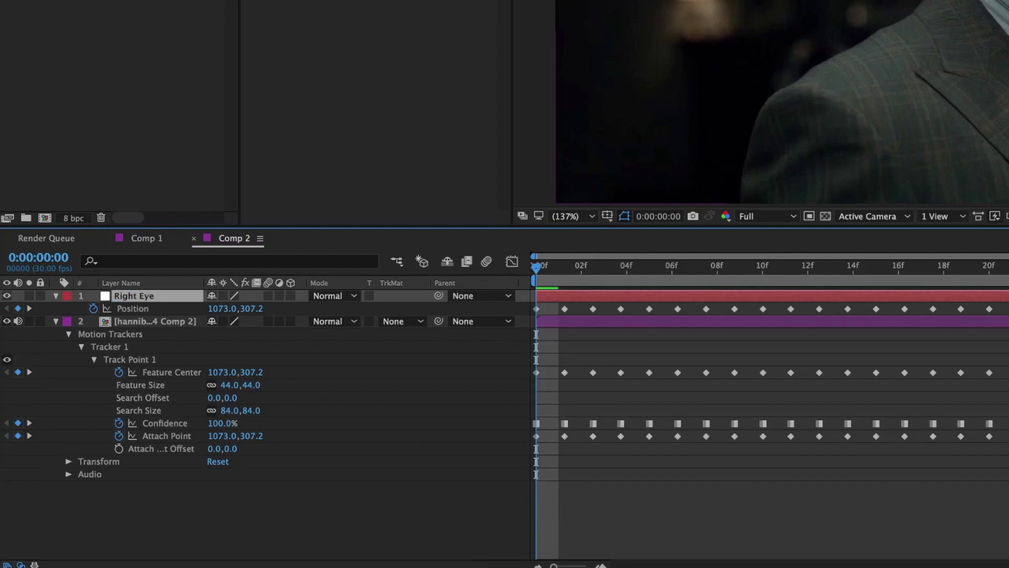
Add a second null object and rename it Left Eye.
left_click(279, 1)
mouse_move(280, 12)
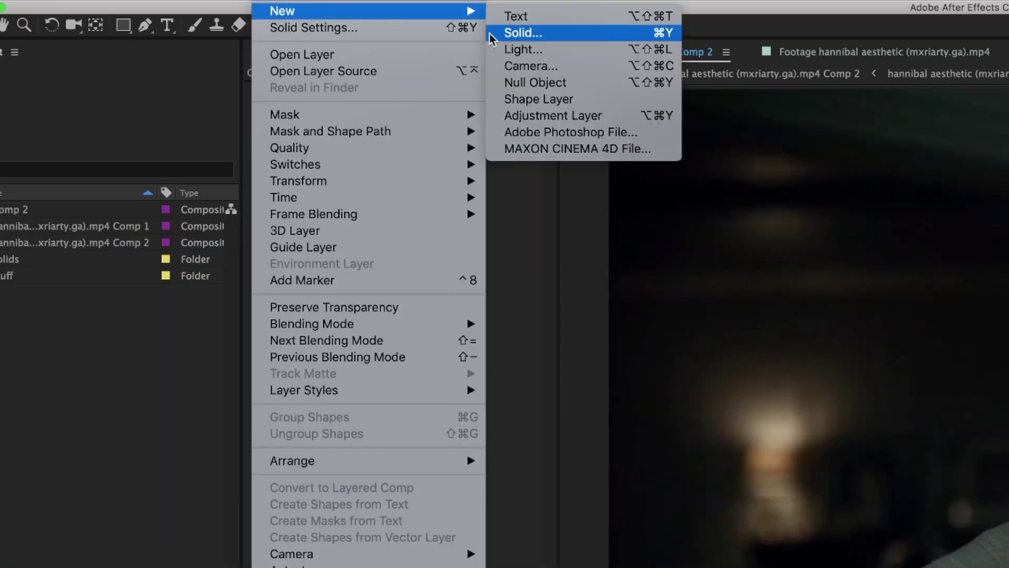
left_click(523, 90)
right_click(149, 296)
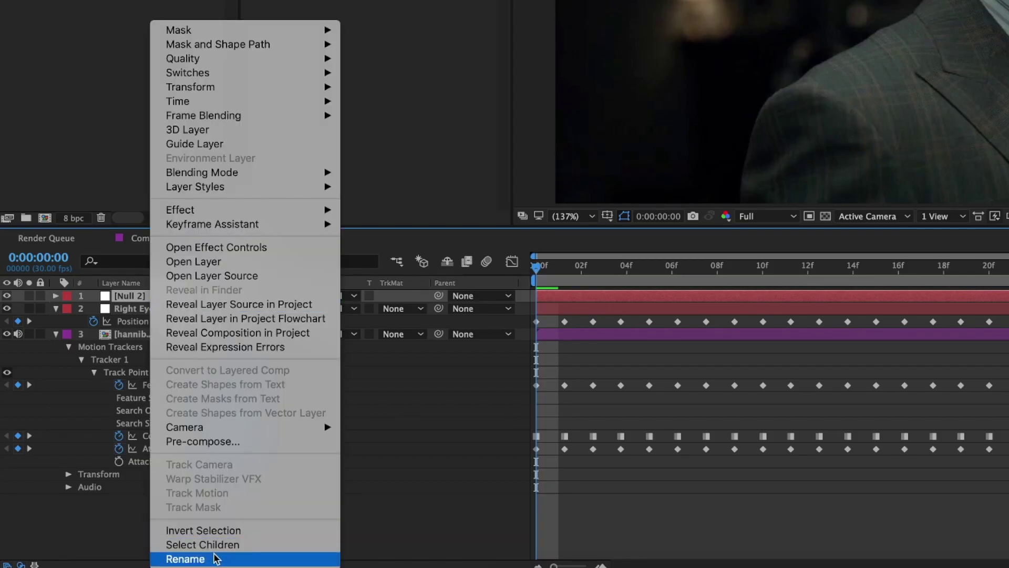
left_click(247, 559)
type("Left Eye")
key("Return")
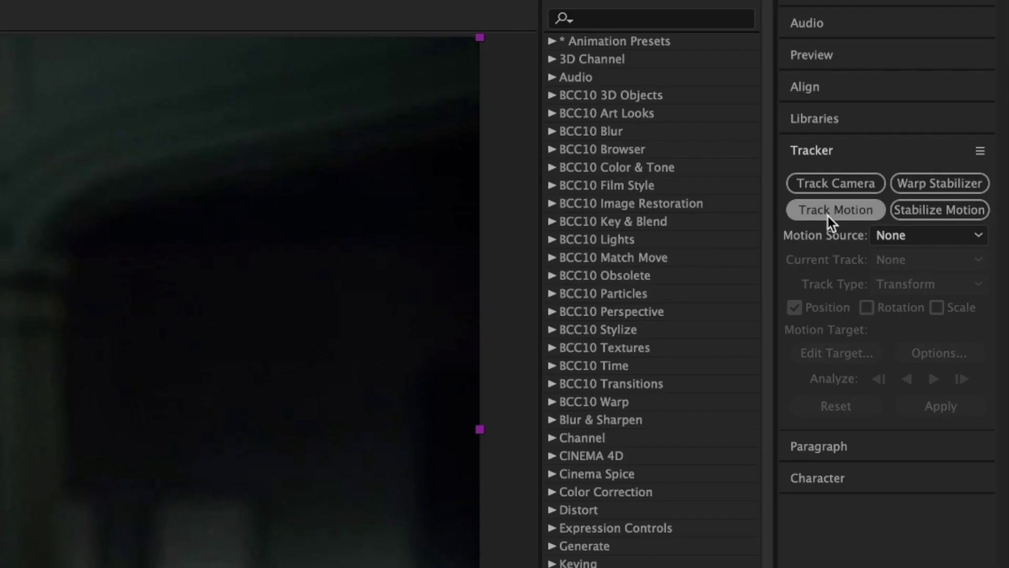
Start a new motion track on the footage and fit the track point's boxes around the eye on the viewer's left.
left_click(945, 125)
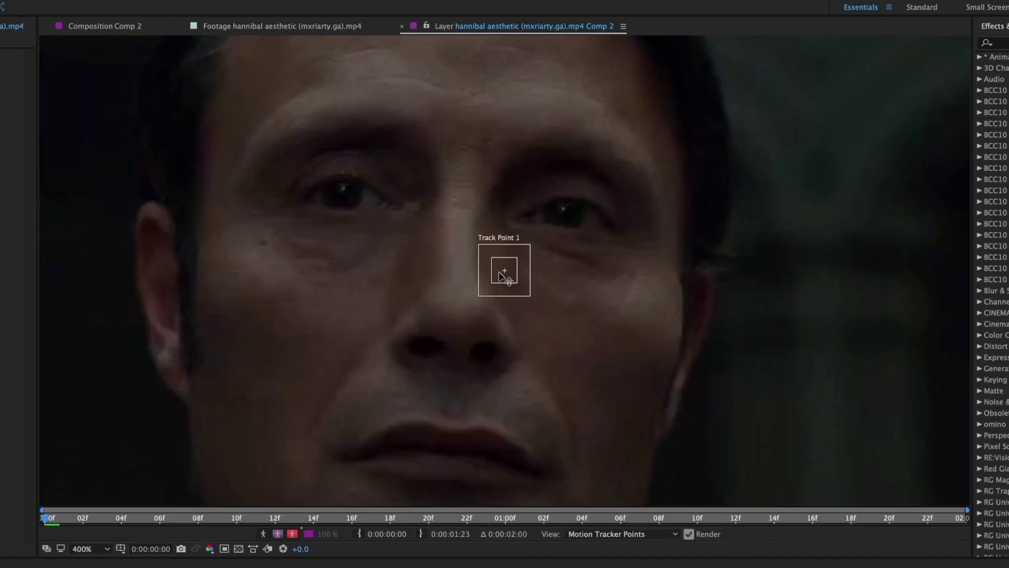
left_click_drag(503, 273, 386, 156)
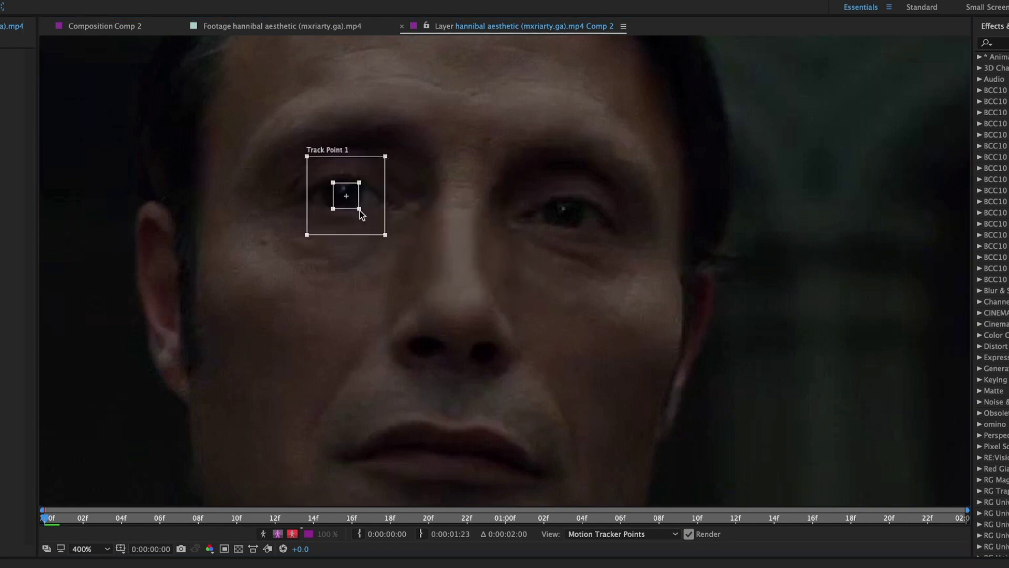
left_click_drag(361, 213, 369, 218)
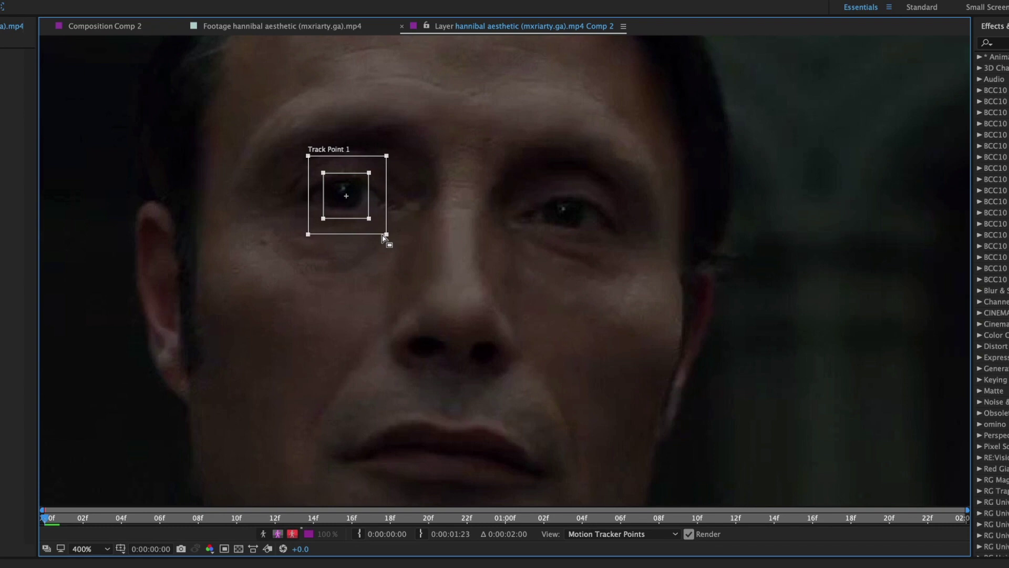
left_click_drag(387, 235, 394, 246)
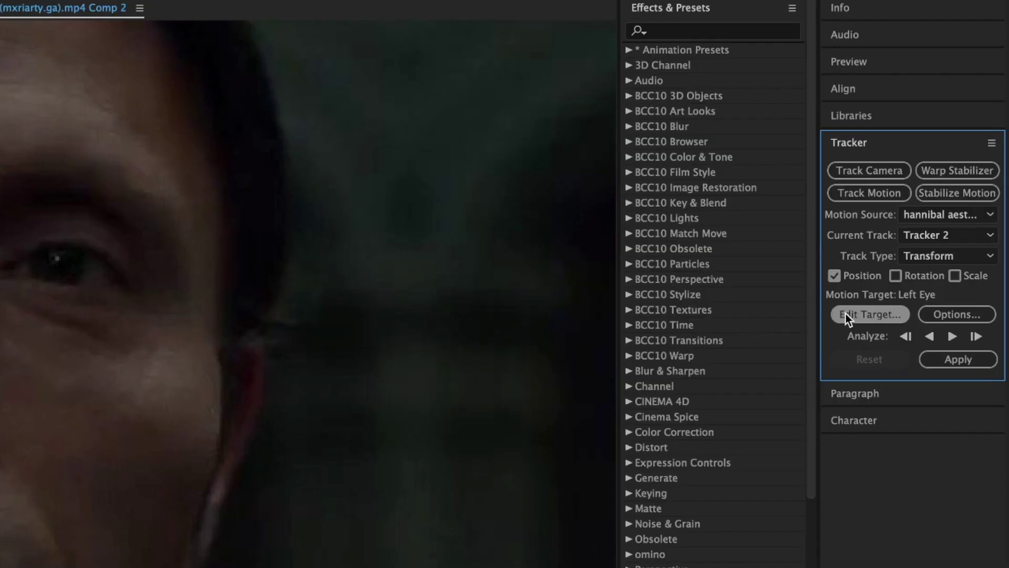
Set the new tracker's motion target to the Left Eye layer.
left_click(848, 314)
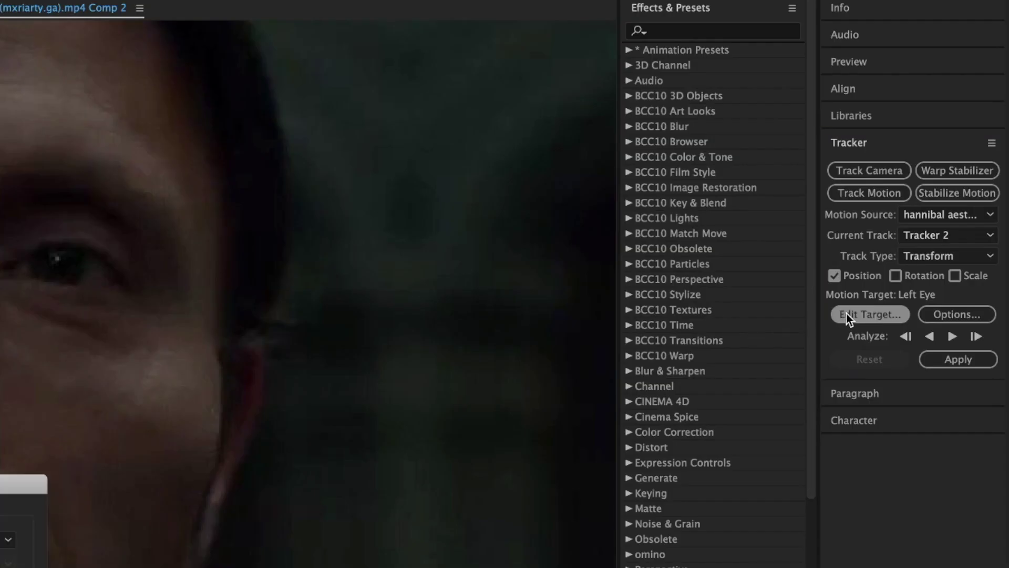
left_click(530, 269)
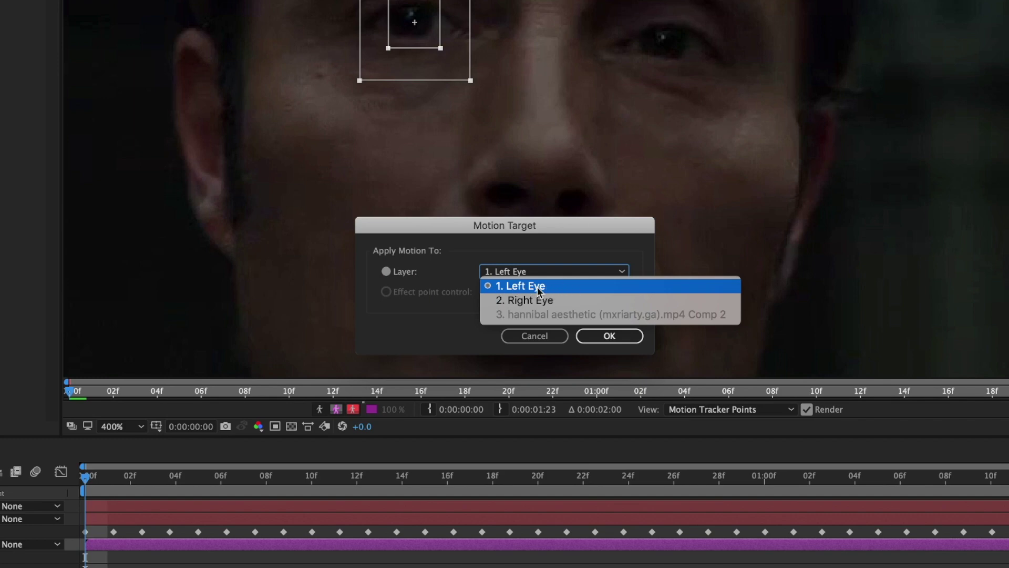
left_click(561, 275)
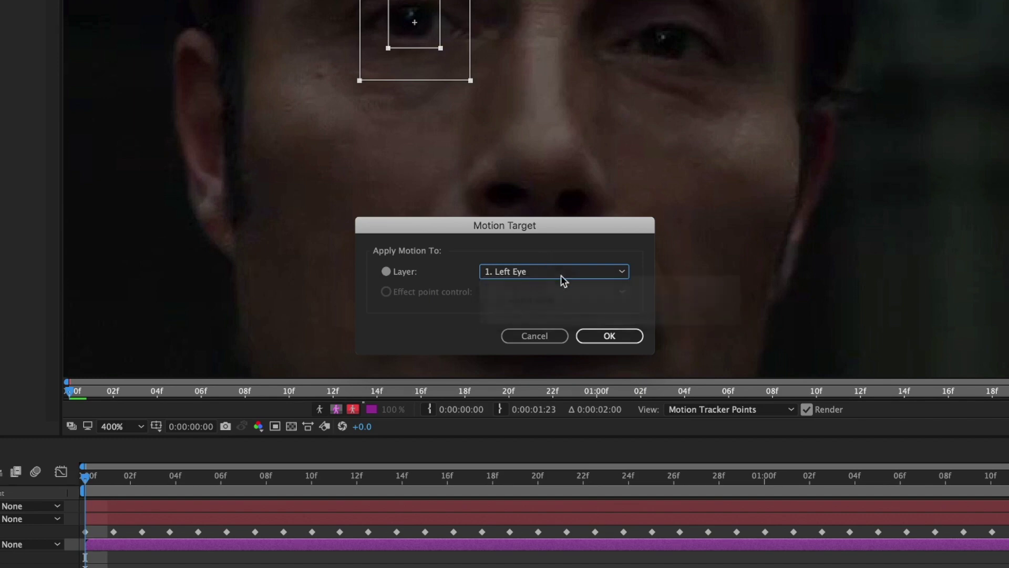
left_click(608, 337)
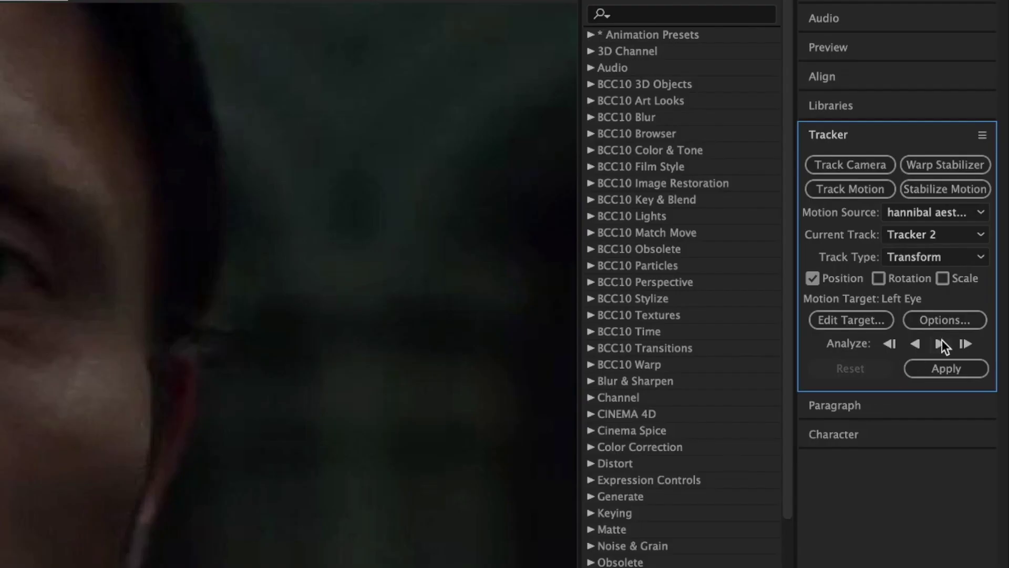
Analyze the second track forward and apply its motion to the Left Eye null.
left_click(941, 344)
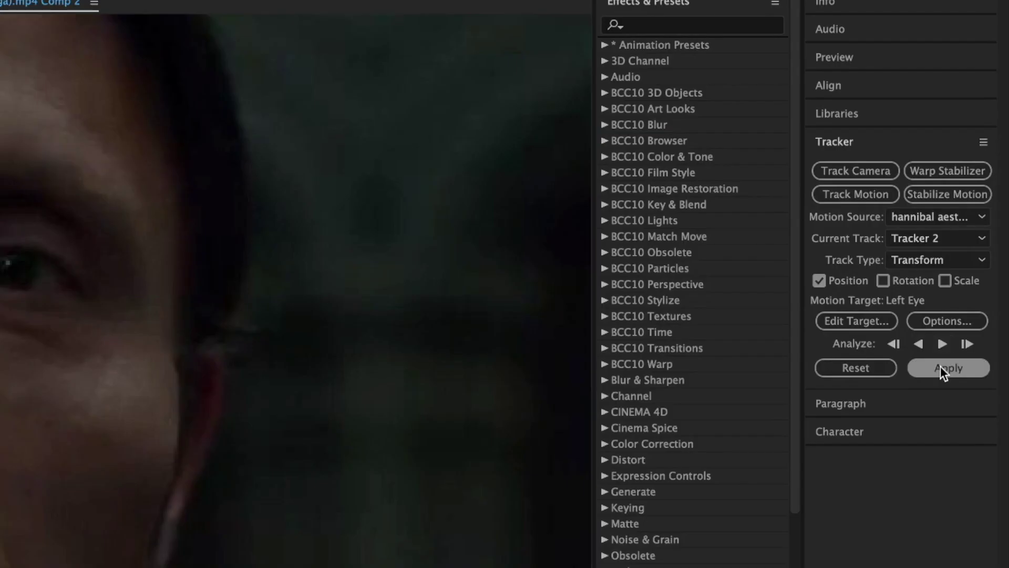
left_click(941, 366)
left_click(586, 313)
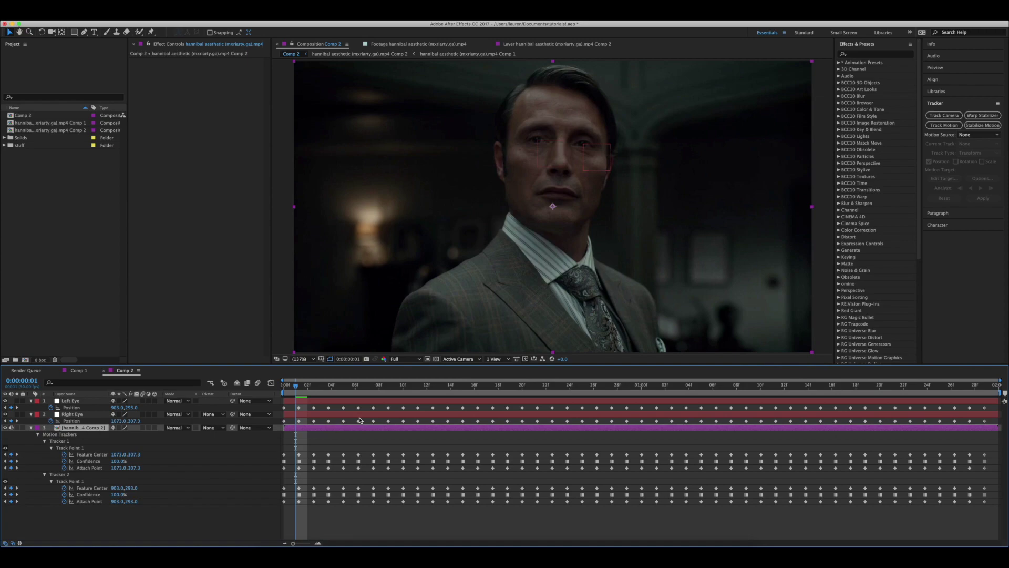
Collapse the layers' keyframed properties and set the composition preview resolution to Half.
key("u")
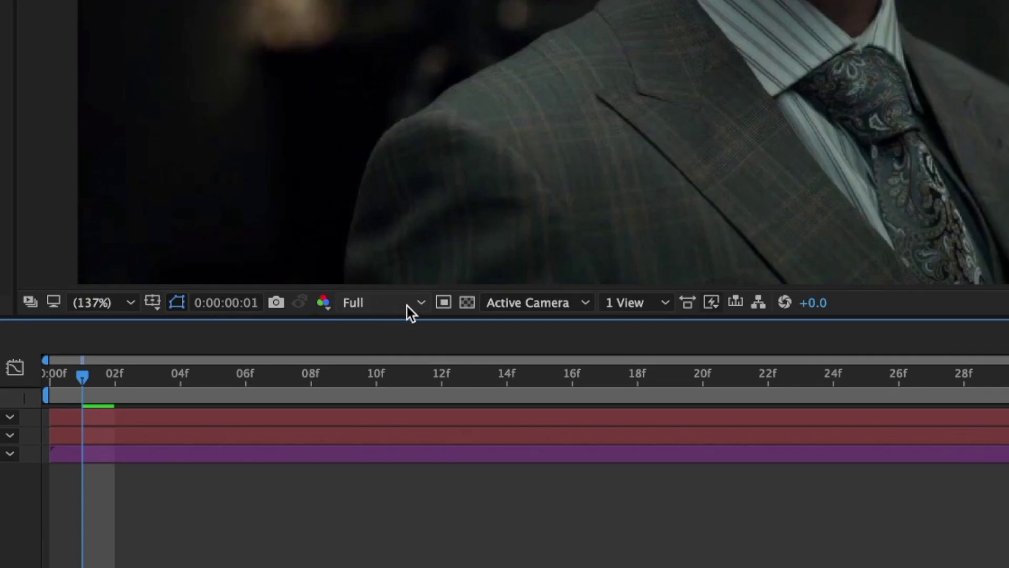
left_click(399, 304)
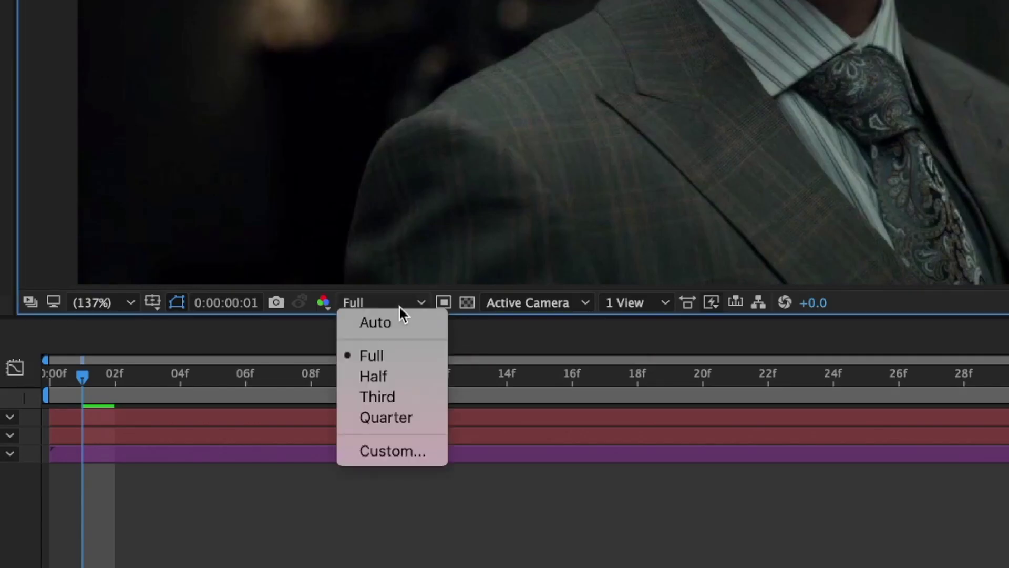
left_click(391, 371)
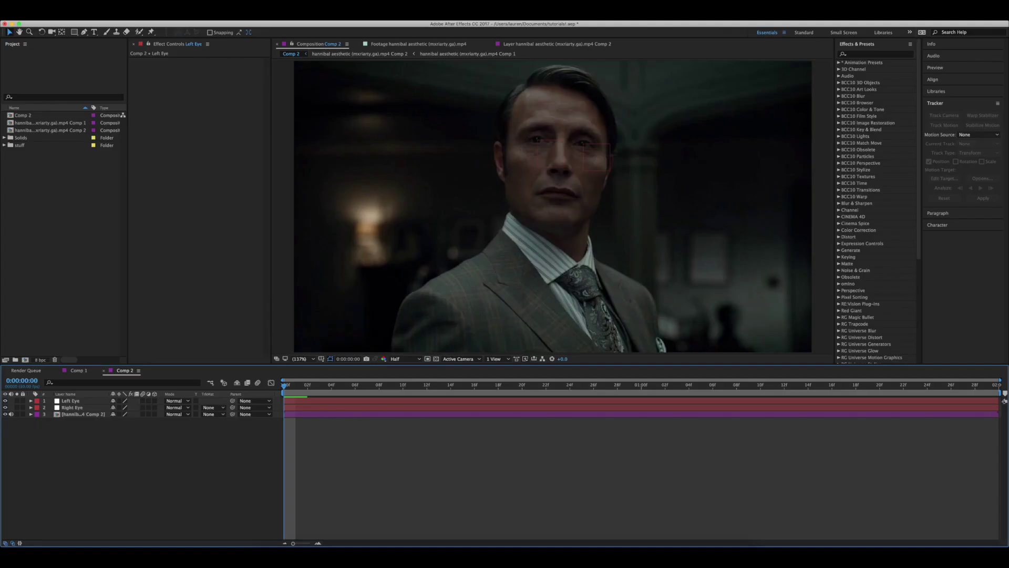
Add a black 1920 x 1080 px solid named Black Solid 1 and hide it.
left_click(145, 11)
mouse_move(146, 25)
left_click(255, 35)
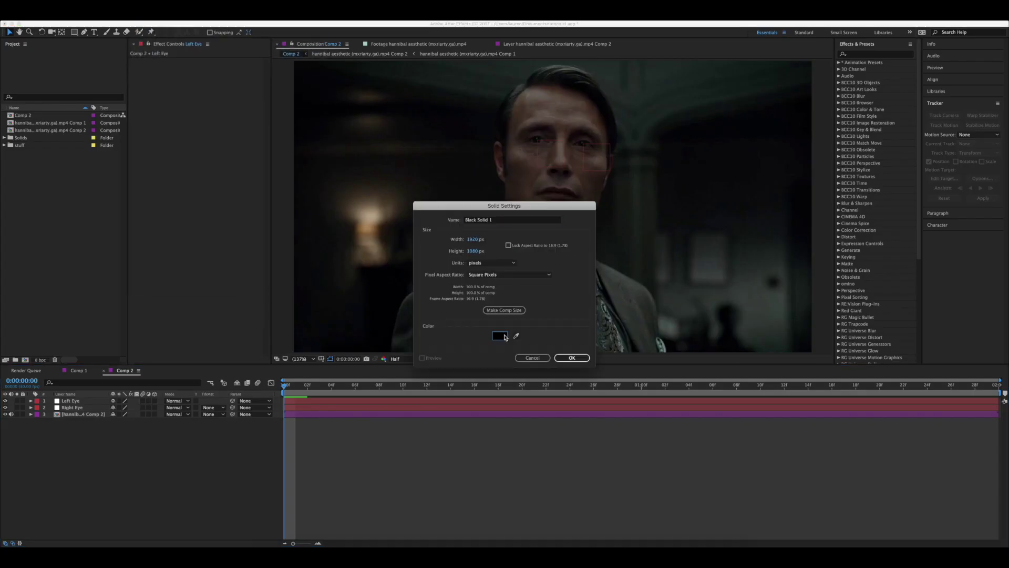
left_click(499, 336)
left_click(418, 281)
left_click(571, 357)
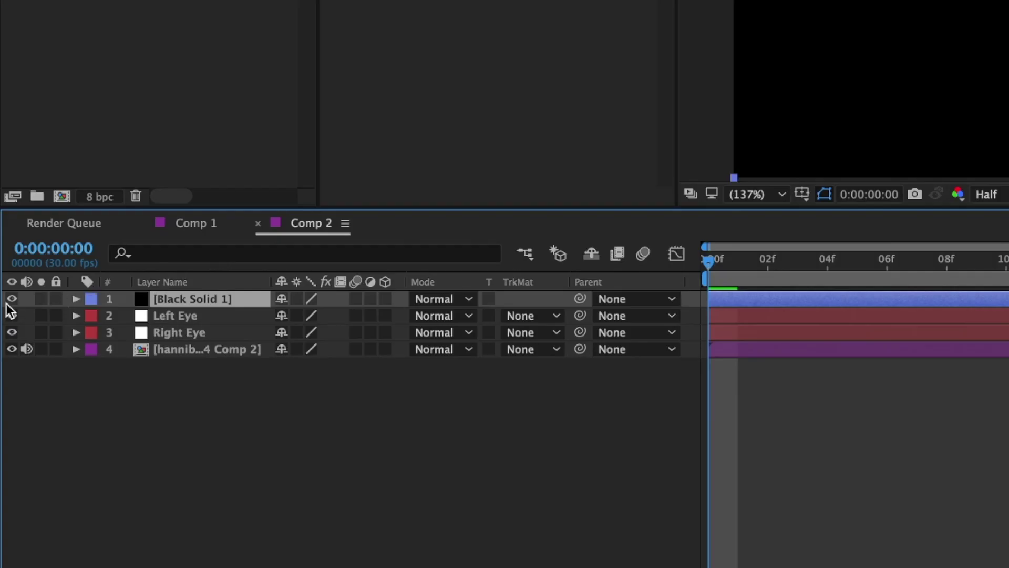
left_click(11, 298)
scroll(591, 152, "up", 2)
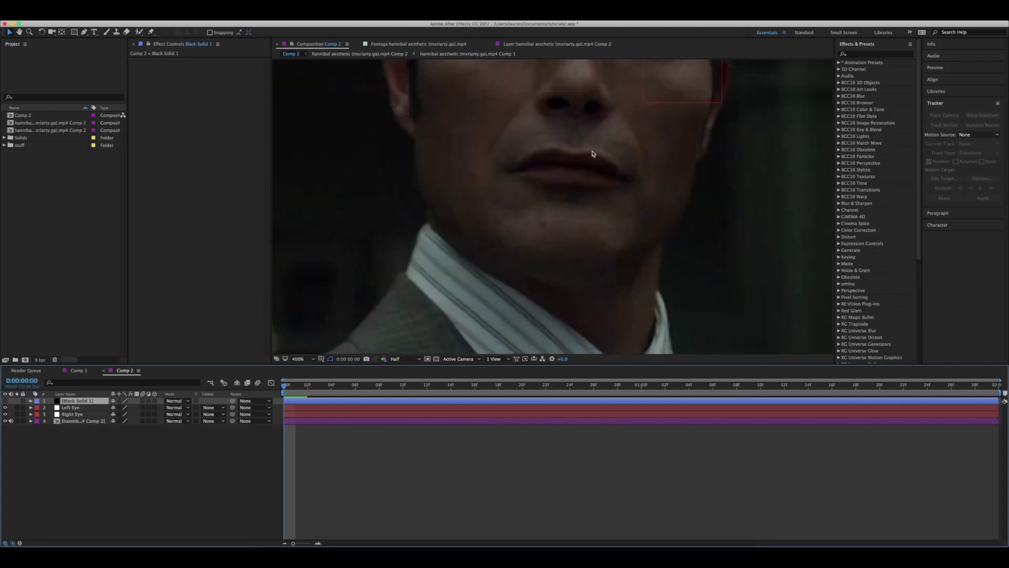
Draw a closed Pen tool mask on Black Solid 1, shaped like curved drips running down from the right-hand eye's lower lid.
left_click_drag(648, 196, 590, 311)
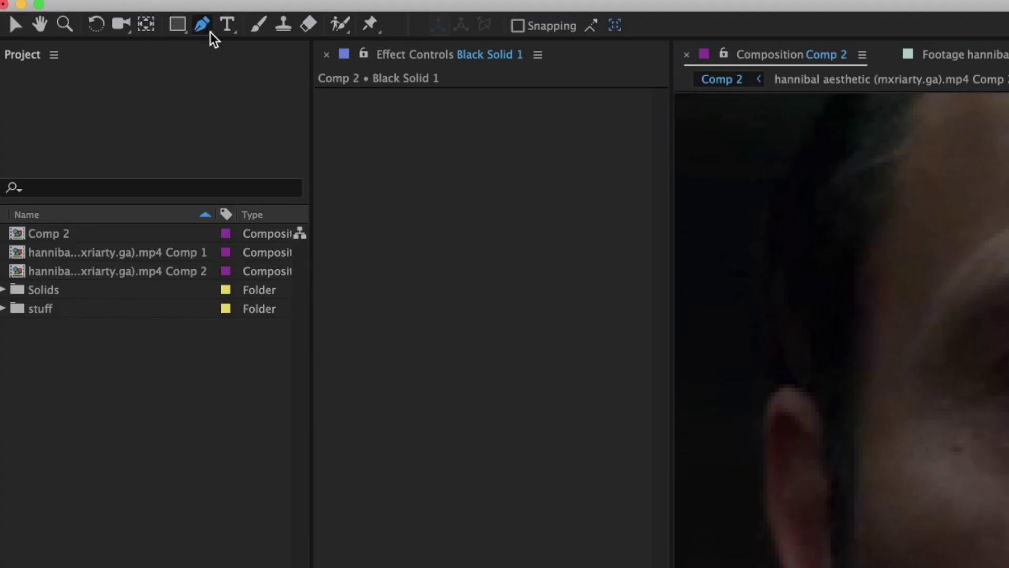
left_click(85, 33)
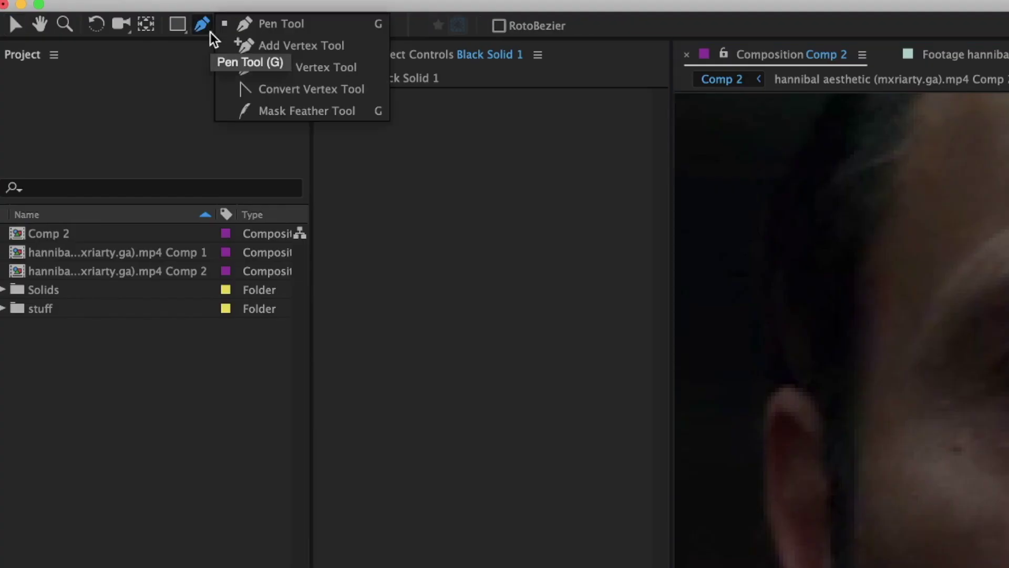
left_click(278, 24)
left_click_drag(471, 238, 503, 239)
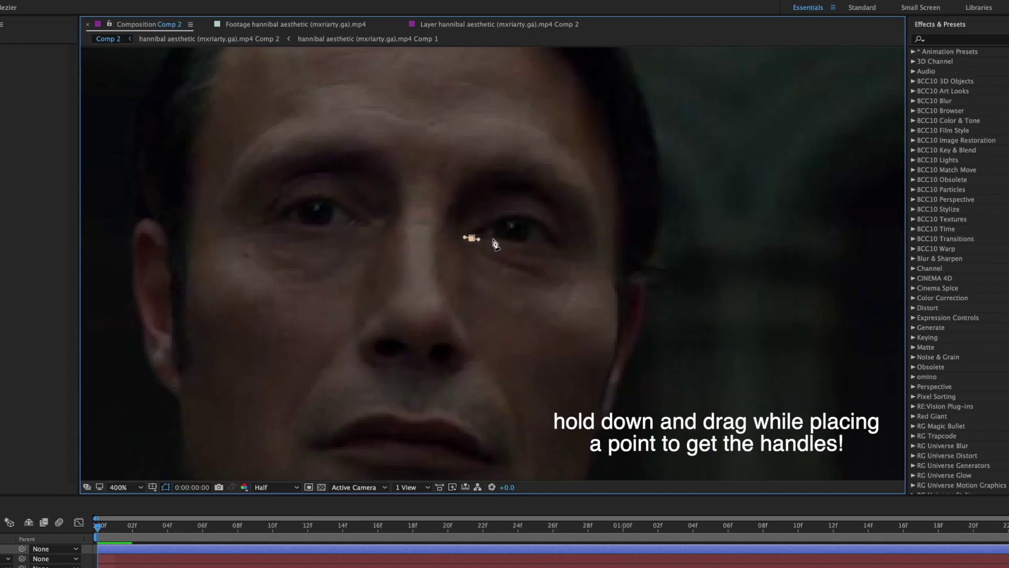
left_click_drag(521, 243, 530, 243)
left_click_drag(552, 243, 557, 242)
left_click_drag(554, 319, 532, 284)
left_click(537, 270)
mouse_move(531, 361)
left_mouse_down()
mouse_move(530, 370)
mouse_move(519, 351)
left_mouse_up()
left_click_drag(510, 265, 504, 271)
left_click_drag(489, 336, 489, 350)
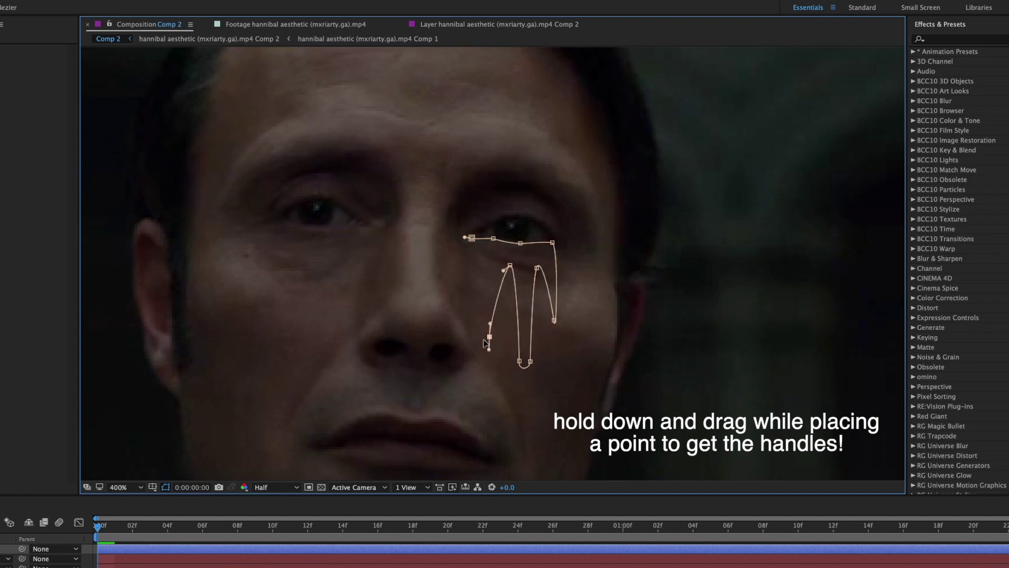
left_click_drag(484, 260, 477, 262)
left_click_drag(470, 282, 467, 293)
left_click_drag(463, 278, 465, 262)
left_click(472, 238)
Smooth the outermost drip of the mask, rounding the arch beside it and adjusting its tip and outer edge.
left_click_drag(537, 268, 551, 261)
left_click(555, 320)
left_click_drag(556, 340, 558, 318)
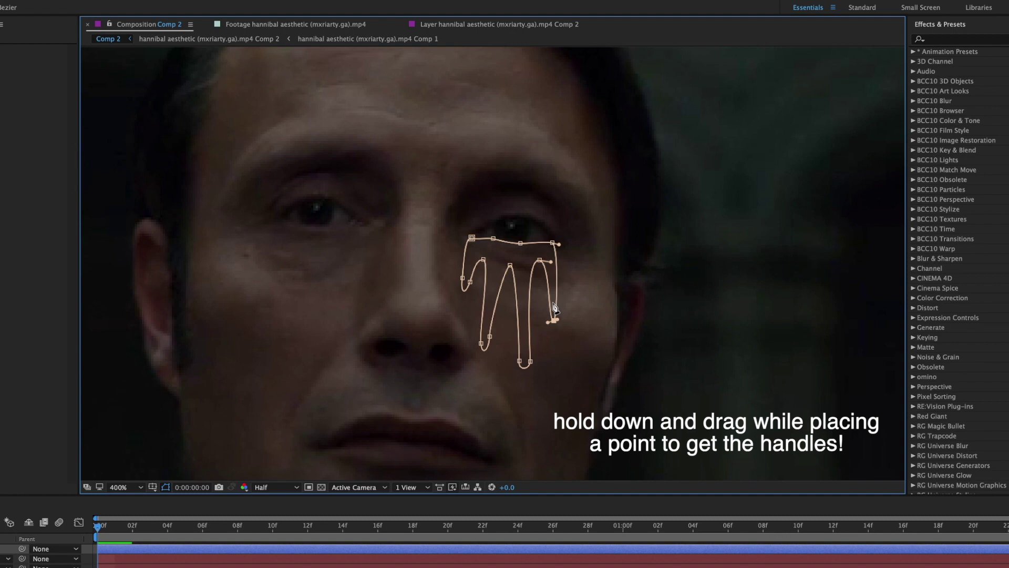
left_click_drag(551, 262, 556, 277)
left_click_drag(554, 320, 553, 326)
left_click_drag(559, 244, 559, 276)
Narrow and lengthen the longest drip toward the mouth, and lower the arch on its inner side.
left_click_drag(530, 361, 526, 359)
left_click(520, 359)
left_click(539, 260)
mouse_move(552, 269)
left_mouse_down()
mouse_move(565, 268)
mouse_move(550, 263)
left_mouse_up()
left_click_drag(524, 257, 491, 273)
left_click(510, 266)
left_click_drag(510, 266, 509, 281)
left_click_drag(525, 368, 525, 399)
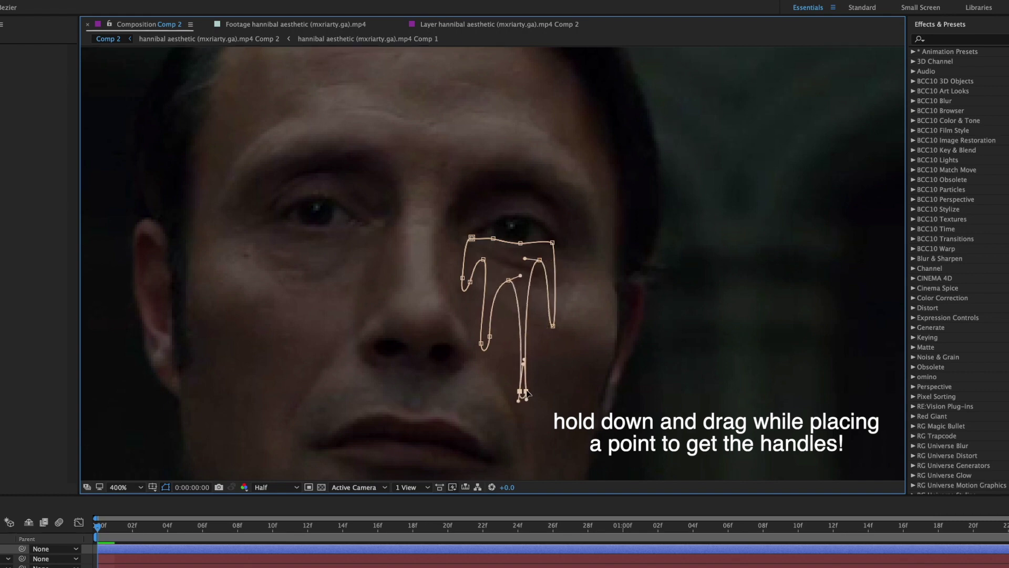
Narrow the second drip from the nose and adjust its tip and the curve of the arch beside it.
left_click(490, 336)
left_click(481, 343, "shift")
mouse_move(481, 343)
left_mouse_down()
mouse_move(491, 322)
mouse_move(486, 351)
left_mouse_up()
left_click(501, 287)
left_click(486, 344)
left_click_drag(486, 345, 487, 342)
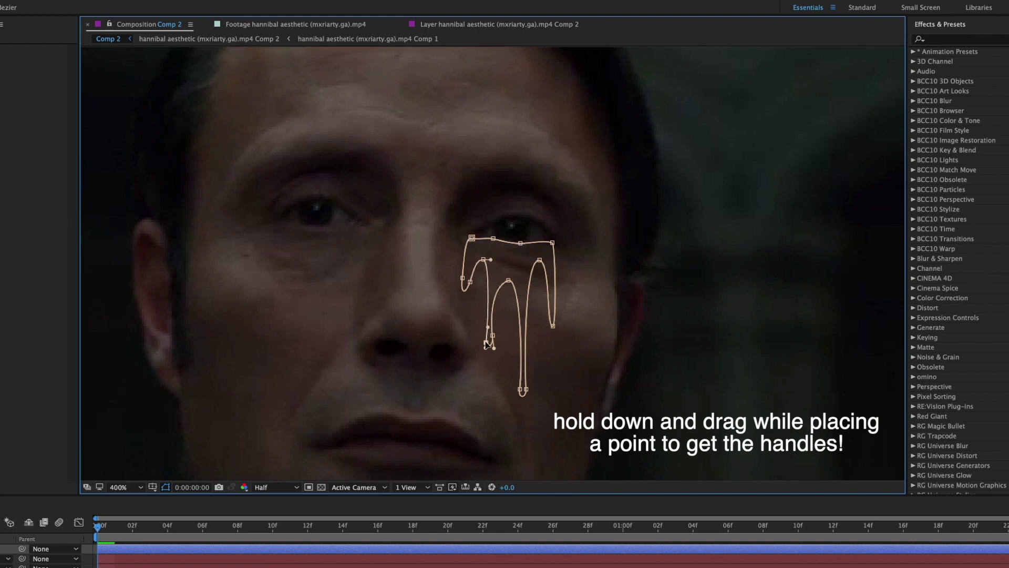
left_click_drag(489, 260, 474, 272)
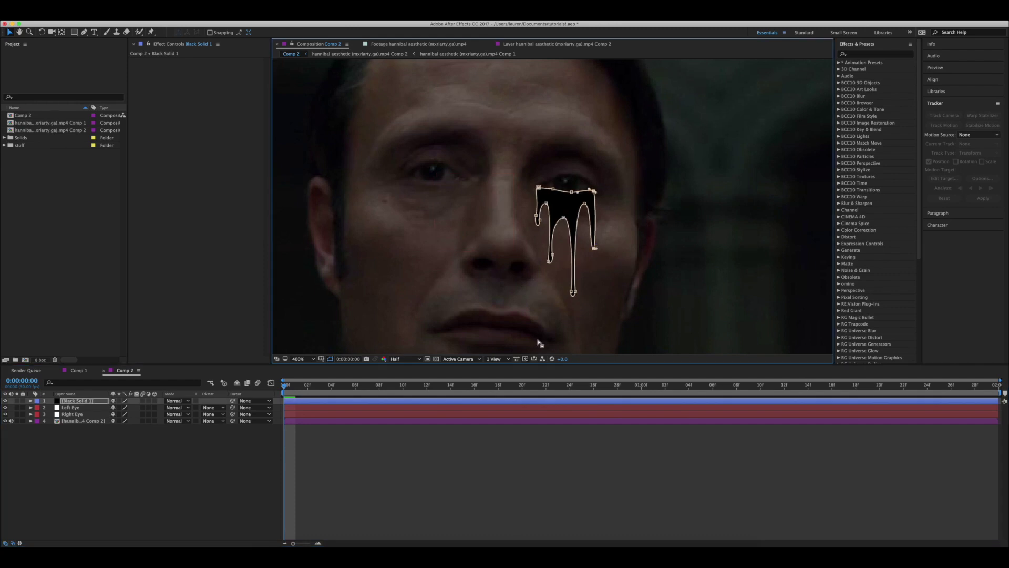
Try raising the arch between the two longest drips, and undo the change.
left_click_drag(563, 217, 565, 199)
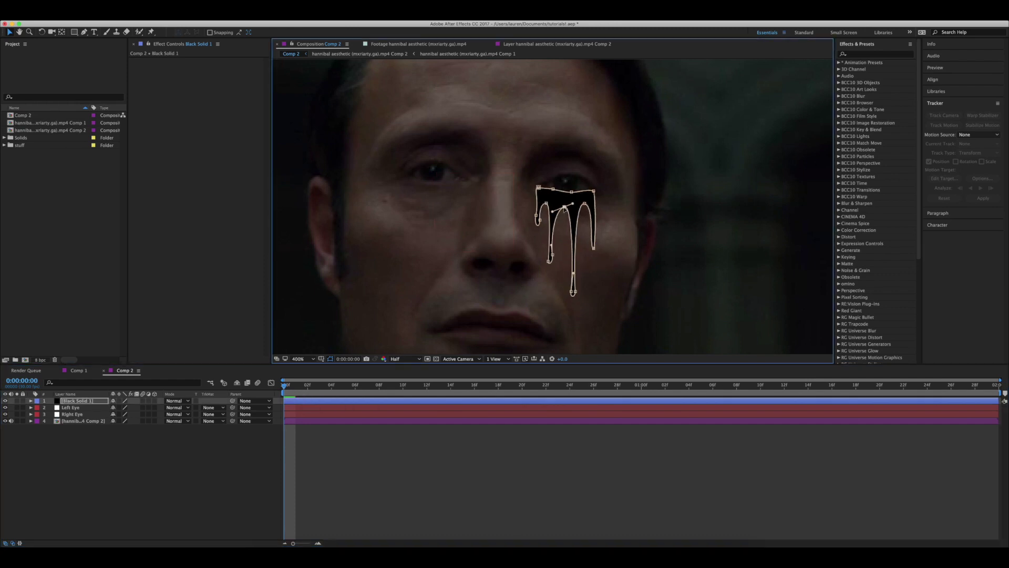
left_click(498, 464)
left_click(573, 210)
left_click(472, 434)
key("super+z")
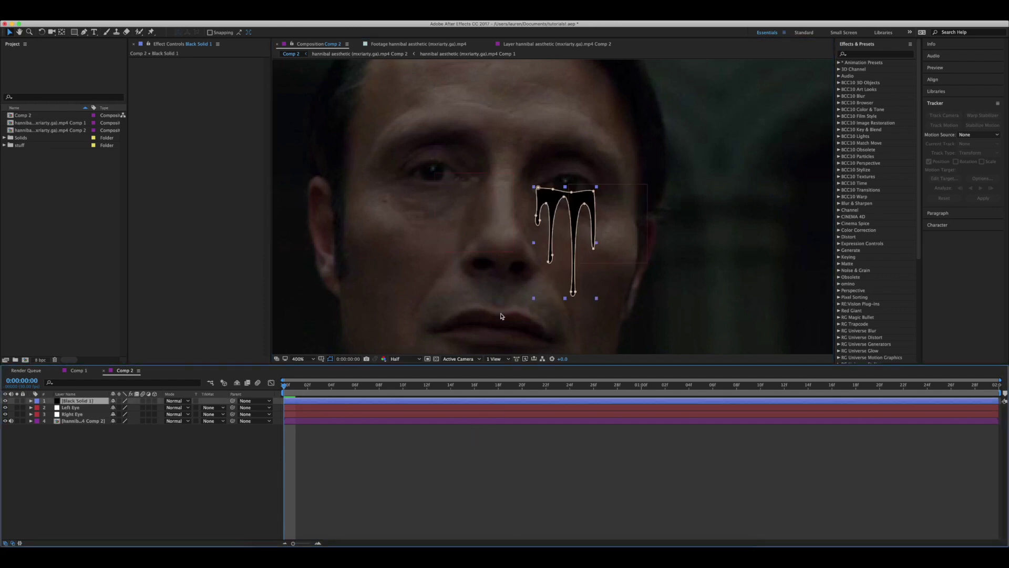
key("super+z")
key("super+z")
Reveal Mask 1 of Black Solid 1 and start keyframing its Mask Path at 0:00:00:00.
left_click(477, 435)
scroll(589, 227, "down", 2)
scroll(511, 271, "up", 1)
key("m")
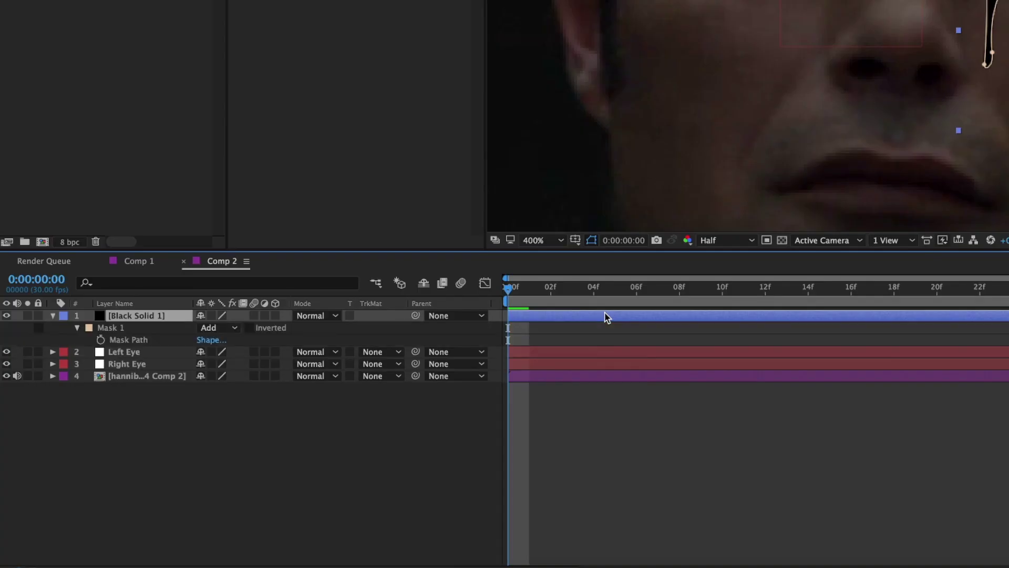
left_click(101, 339)
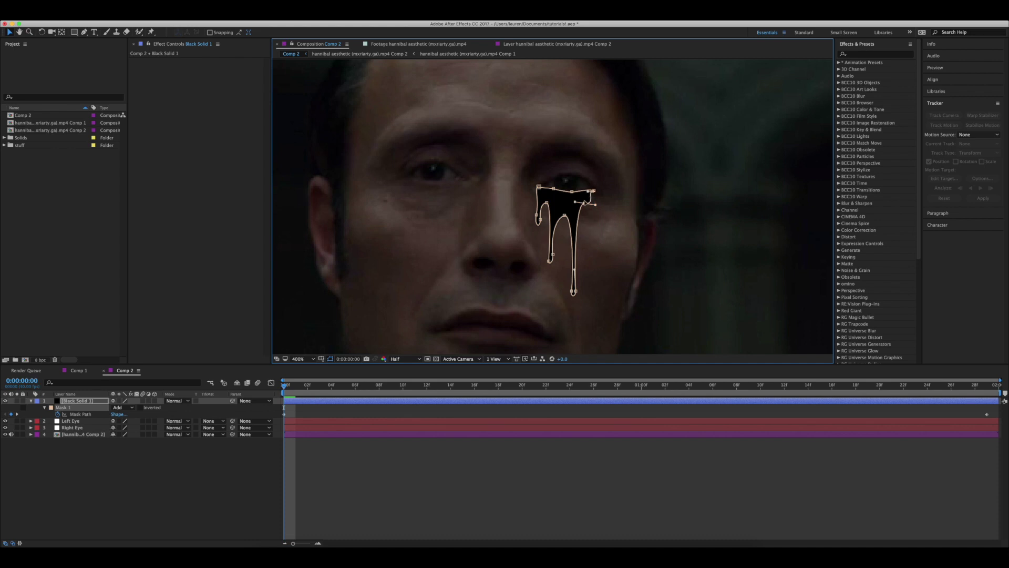
Collapse all the drips into a thin line along the lower eyelid at the first frame and preview the mask animation.
left_click_drag(585, 203, 596, 194)
left_click_drag(573, 295, 573, 215)
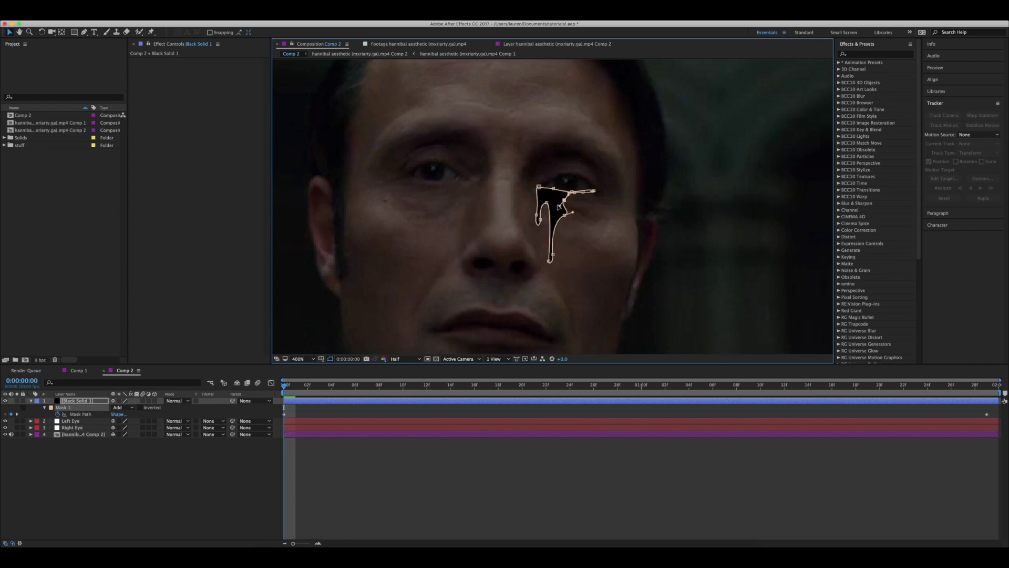
left_click_drag(572, 193, 551, 206)
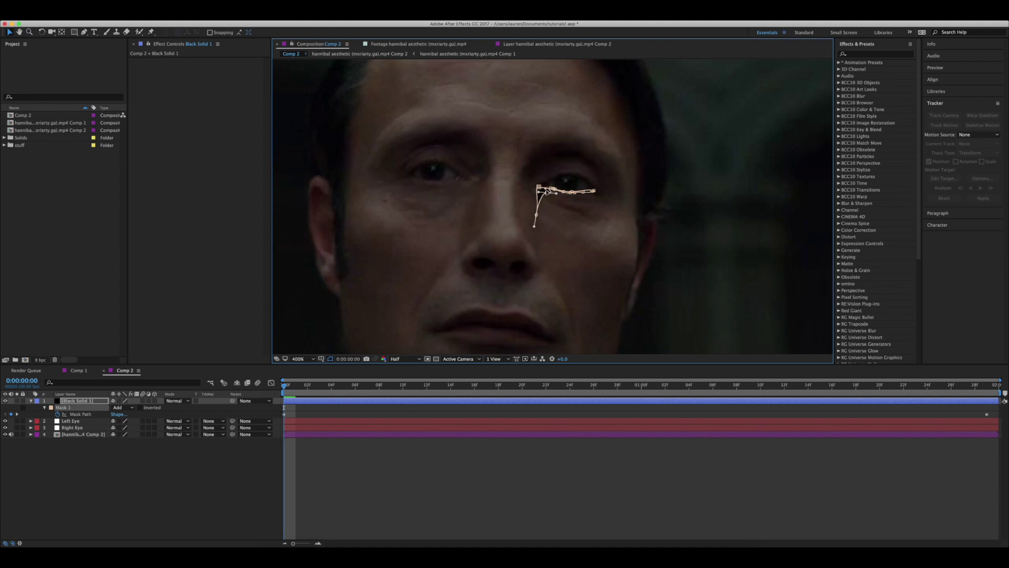
key("space")
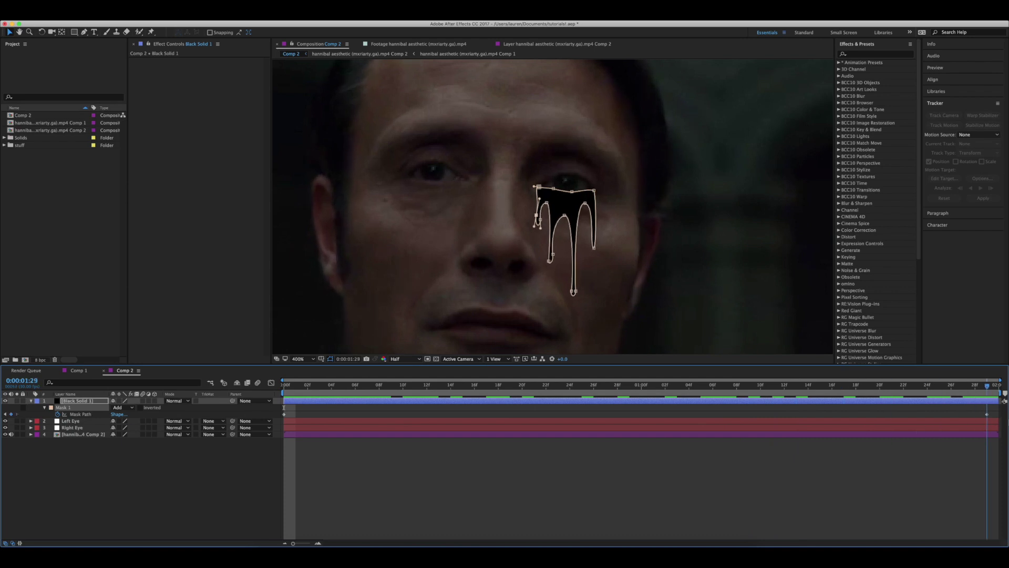
key("space")
key("space")
key("Home")
Apply Easy Ease to both Mask Path keyframes of Black Solid 1.
left_click_drag(995, 411, 284, 417)
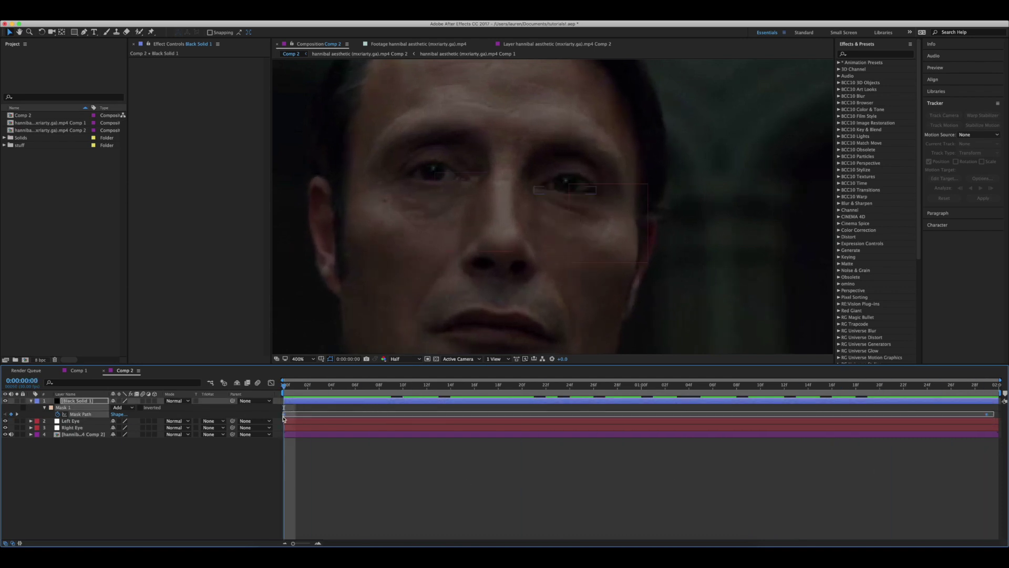
right_click(285, 416)
mouse_move(340, 505)
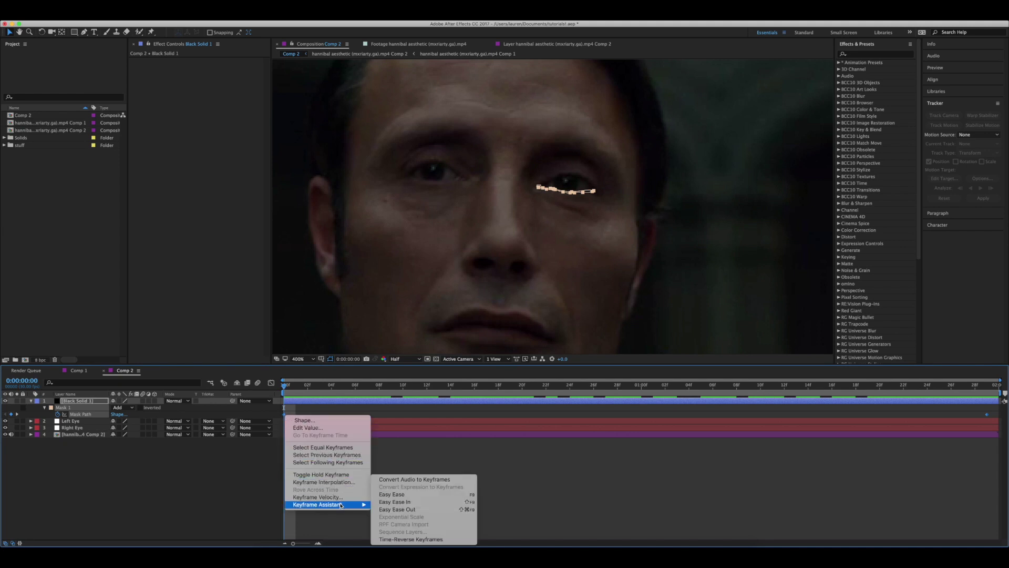
left_click(392, 494)
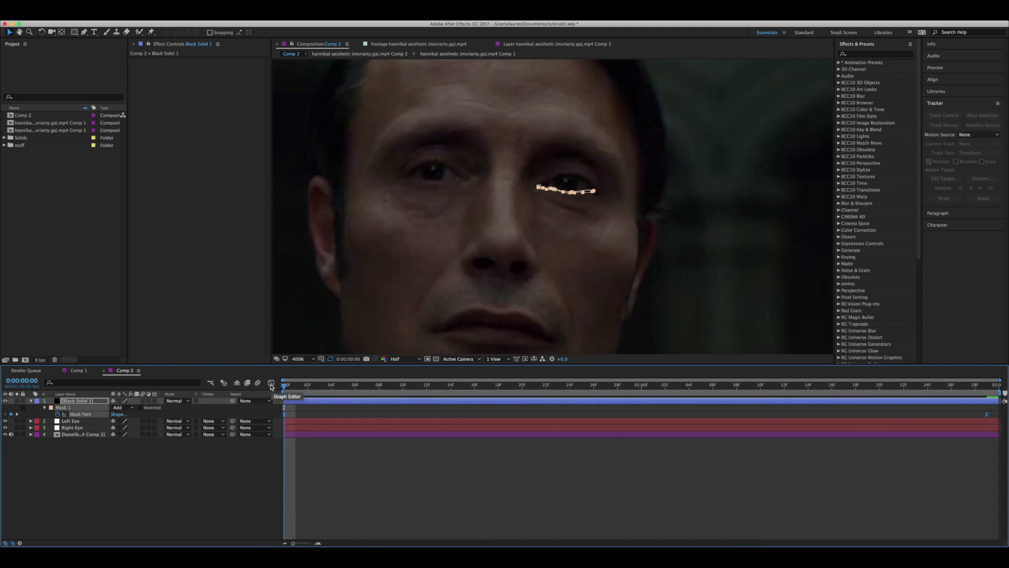
Shape the Mask Path speed graph with a steep start and long ease-out, and enable motion blur for Black Solid 1 and the composition.
left_click(272, 384)
mouse_move(292, 522)
left_mouse_down()
mouse_move(404, 526)
mouse_move(287, 521)
left_mouse_up()
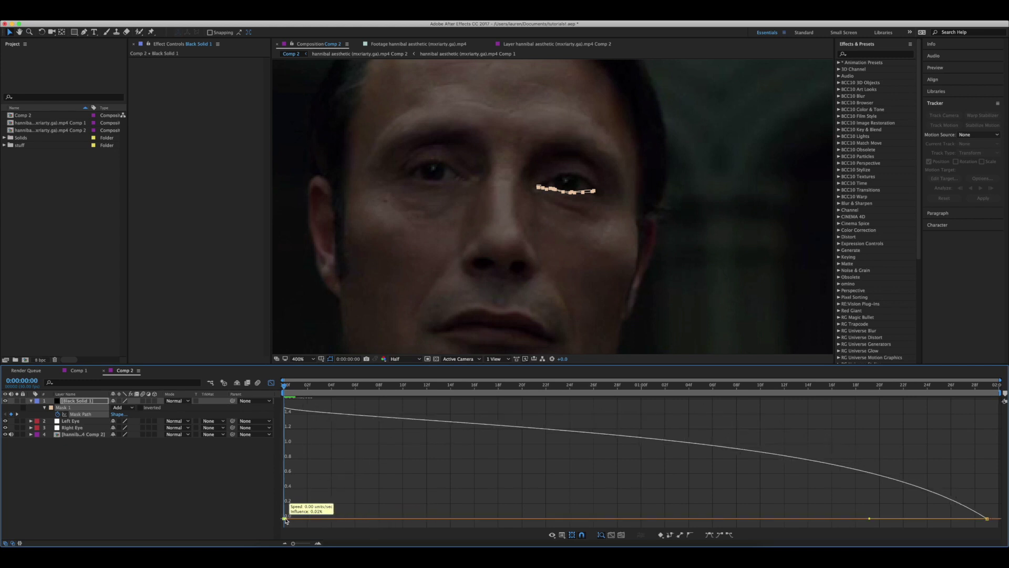
left_click_drag(870, 518, 635, 519)
key("space")
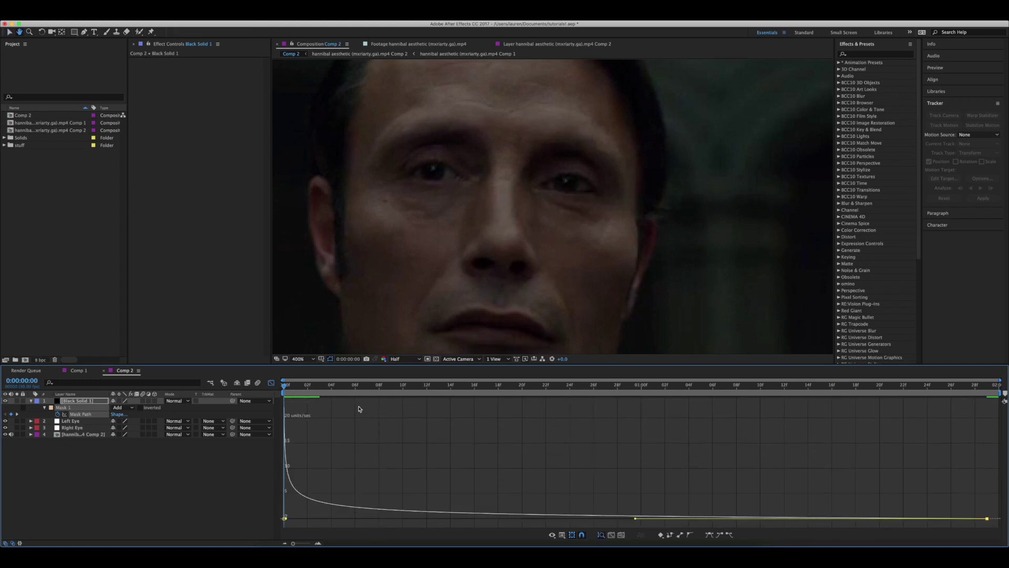
key("space")
left_click(271, 383)
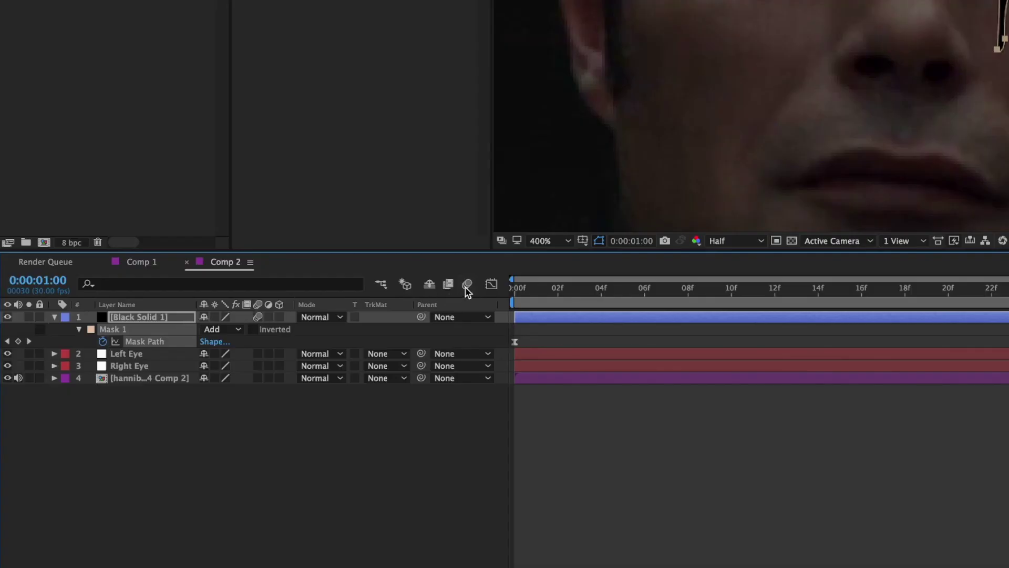
left_click_drag(553, 299, 497, 300)
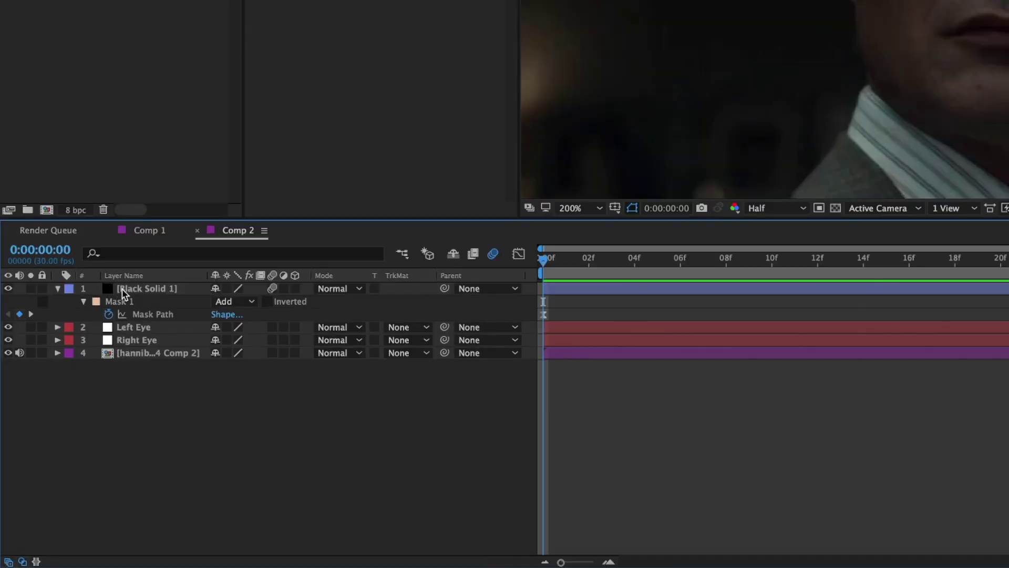
Place Black Solid 1 below the Right Eye null, parent it to Right Eye, and preview the result.
left_click_drag(124, 293, 137, 341)
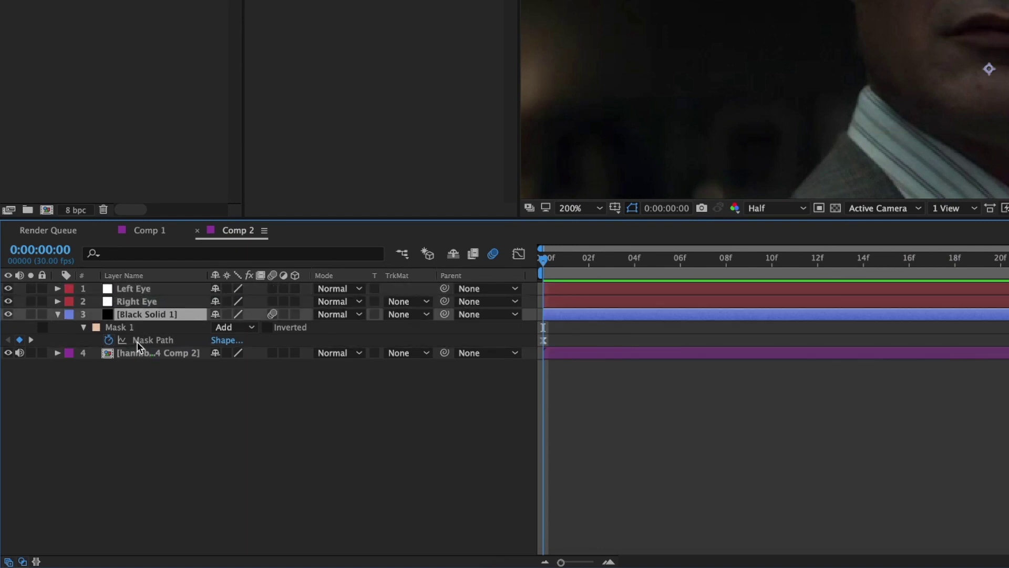
key("period")
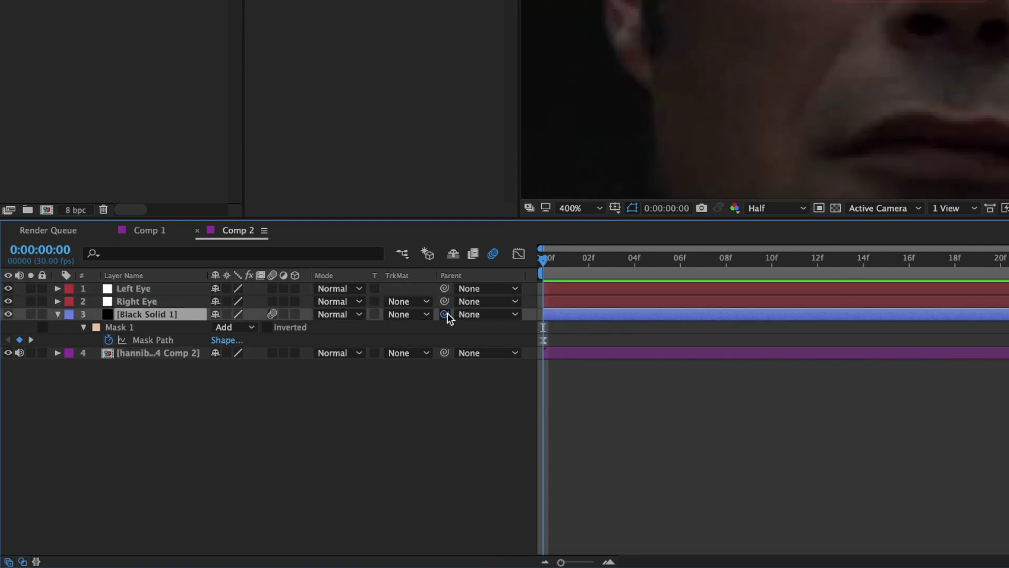
left_click_drag(445, 314, 168, 301)
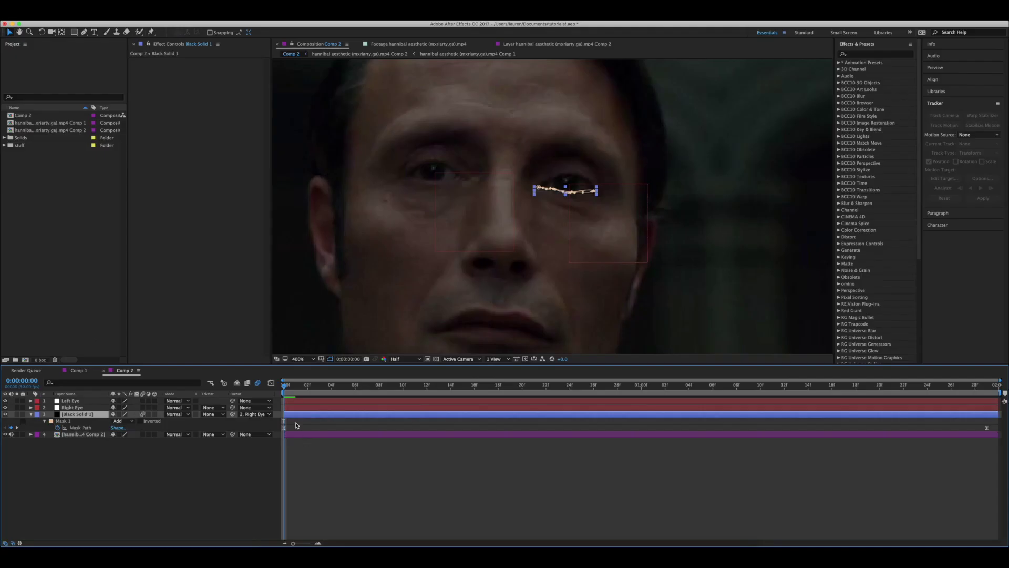
key("space")
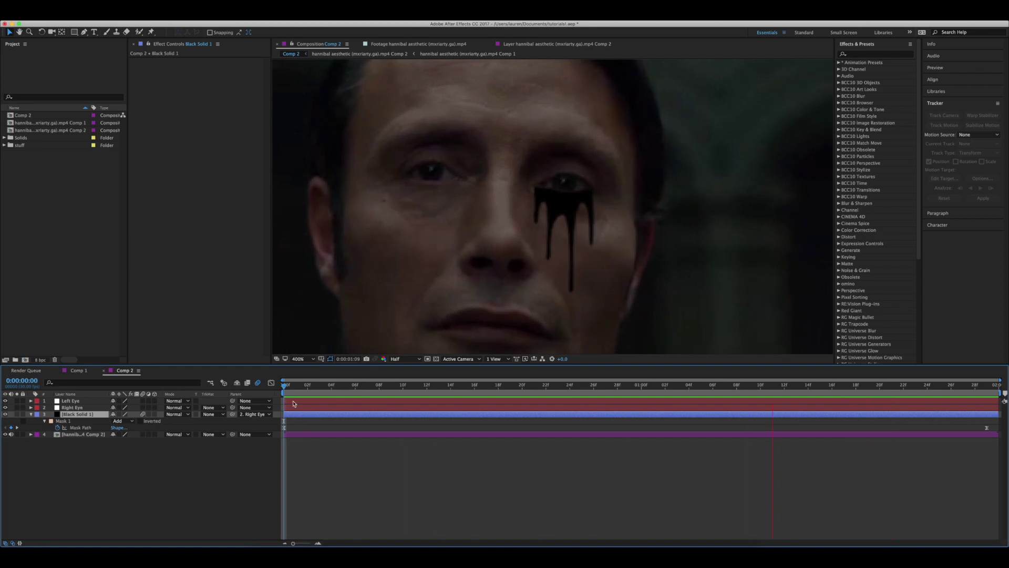
Add a second black solid at the top of the layer stack and hide it.
left_click(141, 21)
mouse_move(157, 24)
left_click(257, 33)
key("Return")
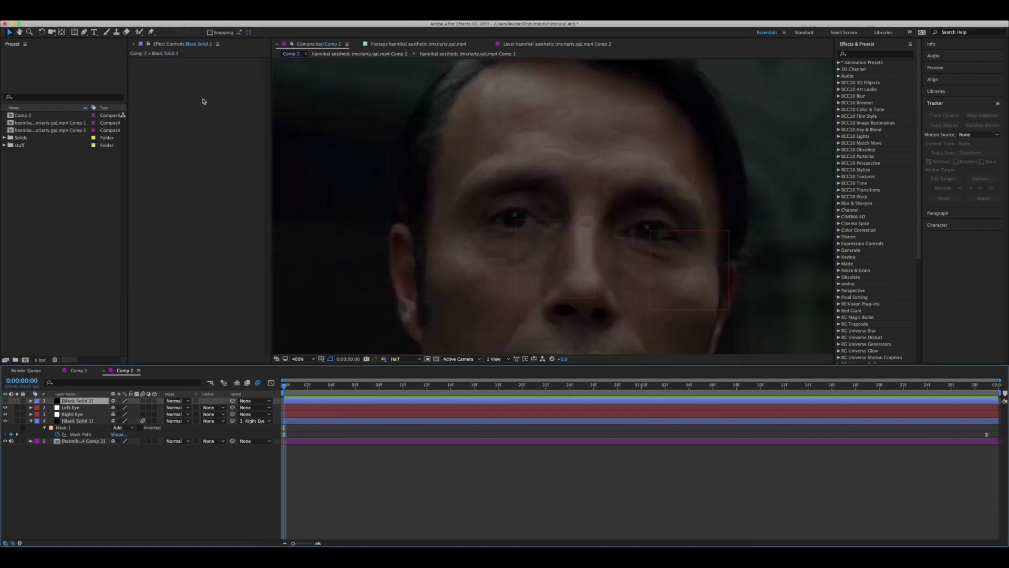
Draw a closed mask of four drips on Black Solid 2 below the left-hand eye's lower lid with the Pen tool.
key("g")
left_click(547, 227)
left_click(491, 220)
left_click(483, 274)
left_click(494, 244)
left_click(498, 304)
left_click(513, 238)
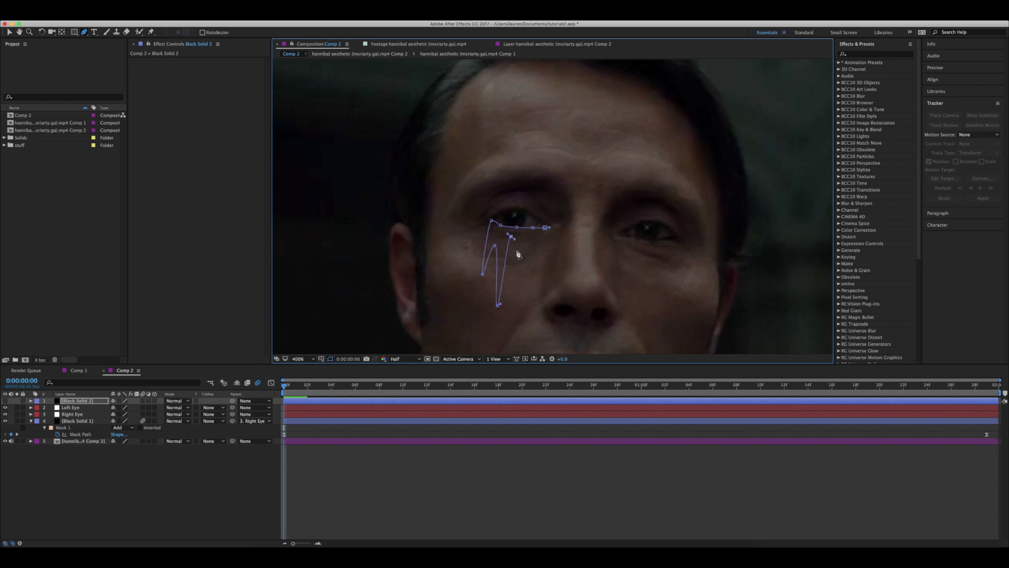
left_click(515, 274)
left_click(538, 254)
left_click_drag(526, 237, 515, 289)
left_click(545, 227)
Refine the second mask by straightening and narrowing its drips and lowering the arches around the longest one.
left_click(544, 242)
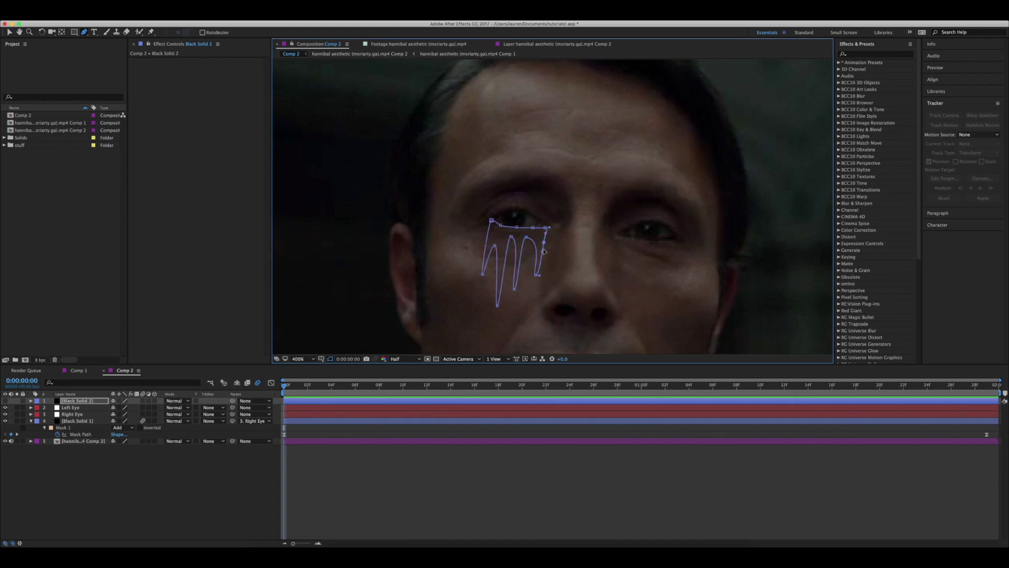
left_click_drag(532, 241, 486, 274)
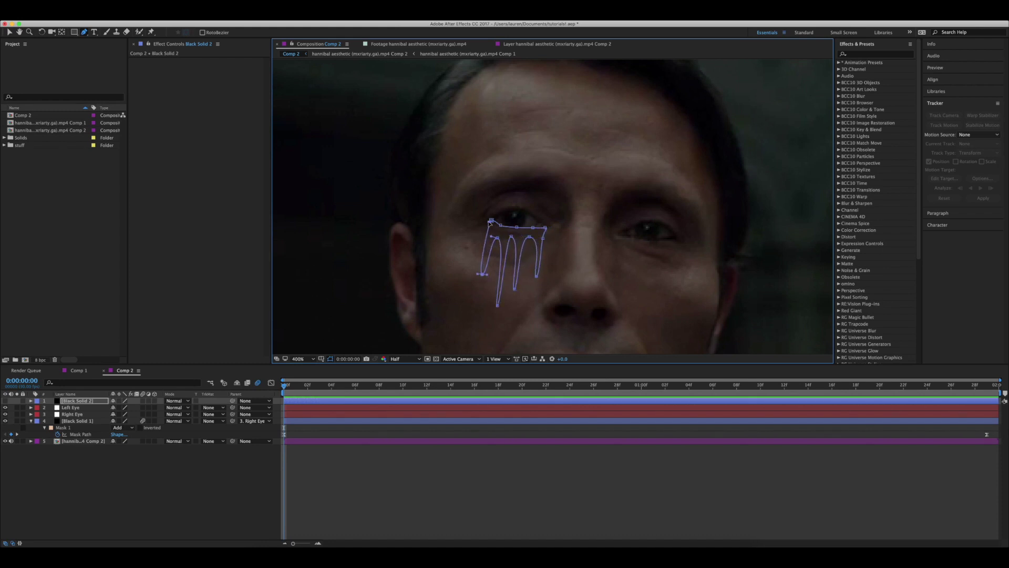
key("comma")
key("comma")
key("period")
key("period")
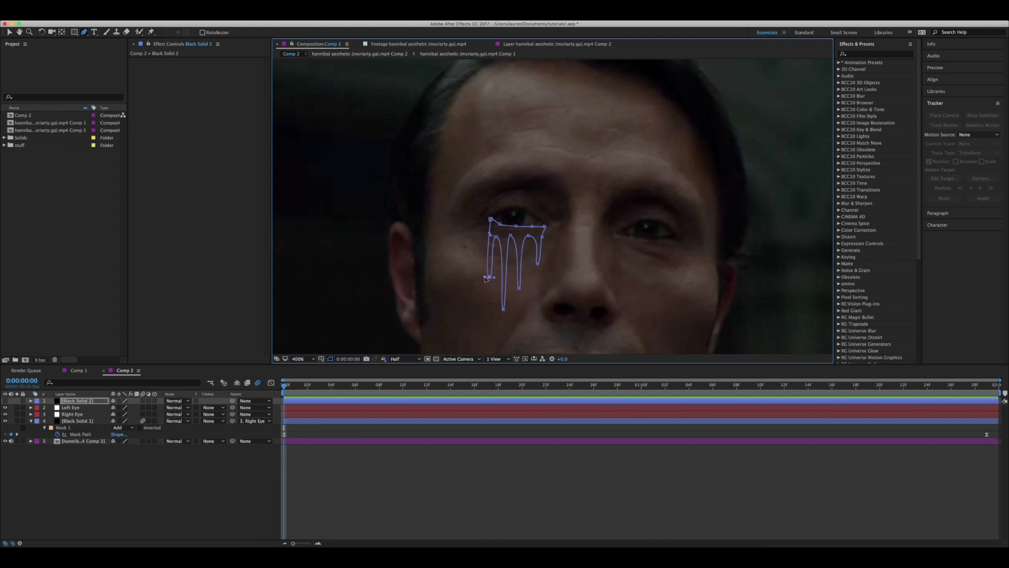
left_click_drag(514, 245, 540, 240)
left_click(520, 288)
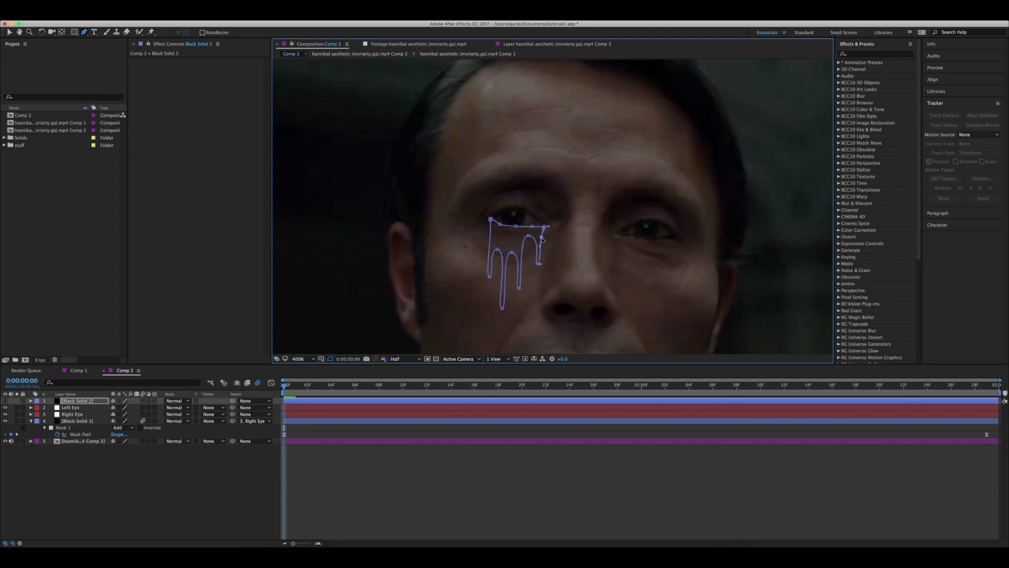
Show Black Solid 2 and move to 0:00:01:20 to compare the drips under both eyes.
left_click(4, 401)
key("F2")
key("comma")
left_click_drag(284, 385, 880, 410)
key("period")
Lengthen the two middle drips of Black Solid 2's mask farther down the cheek.
left_click(882, 401)
left_click(501, 317)
left_click_drag(491, 270, 508, 259)
left_click(518, 304)
left_click(492, 275)
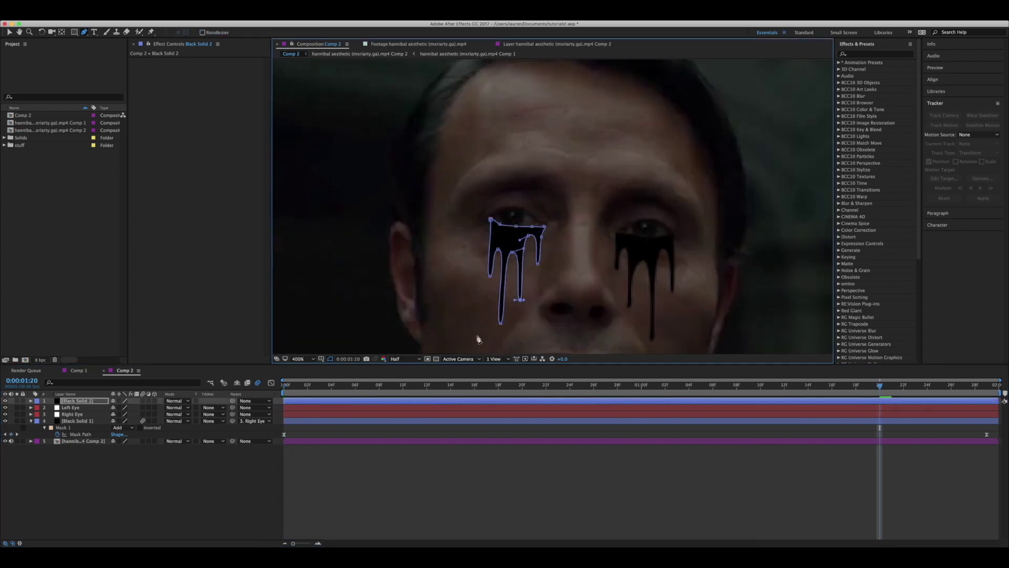
key("F2")
key("comma")
key("period")
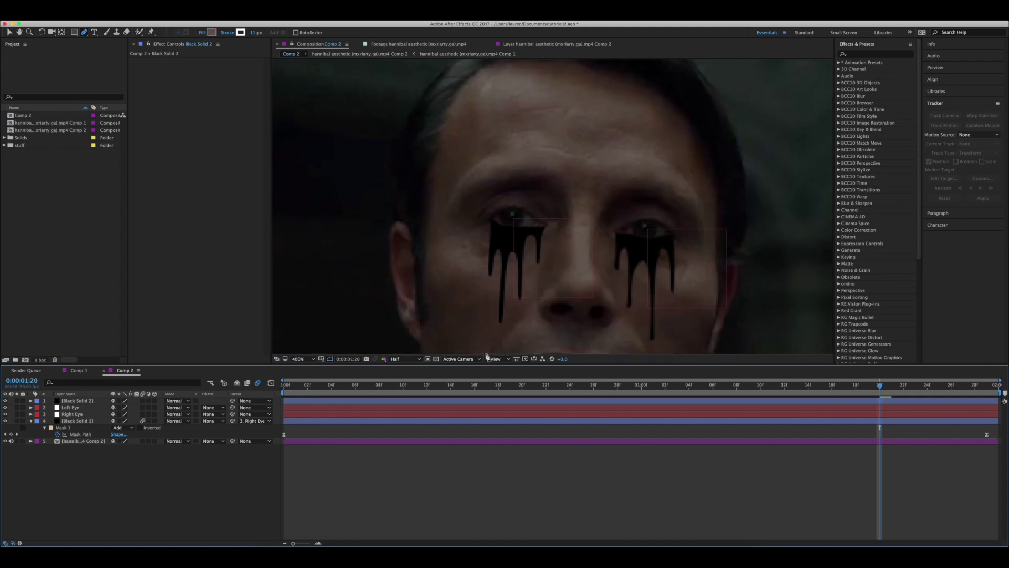
Animate Black Solid 2's mask path, collapsing all its drips into a thin line along the lower eyelid at 0:00:00:00.
key("Home")
left_click(200, 401)
key("m")
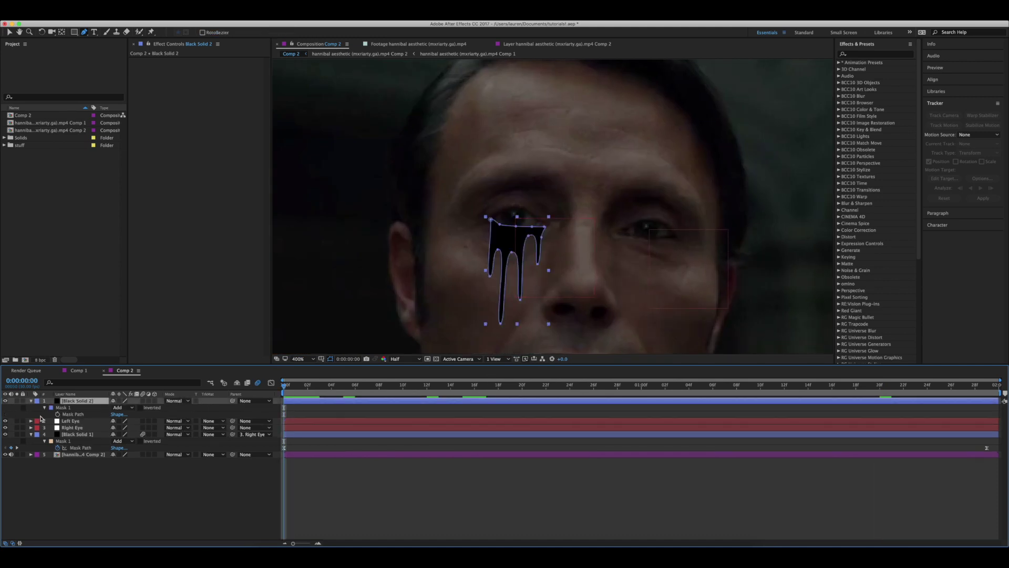
left_click(58, 414)
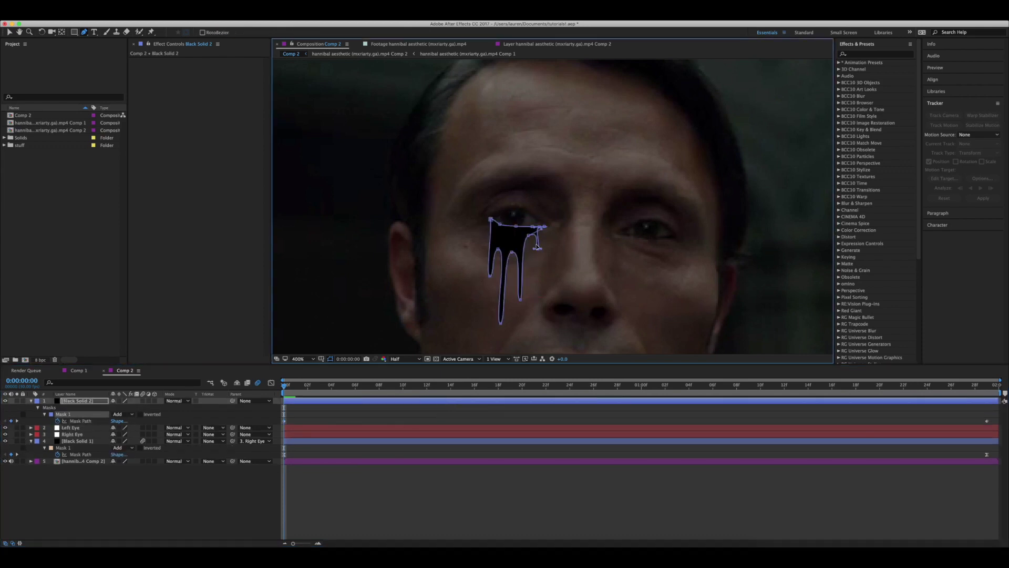
left_click_drag(543, 240, 505, 225)
left_click_drag(490, 276, 495, 235)
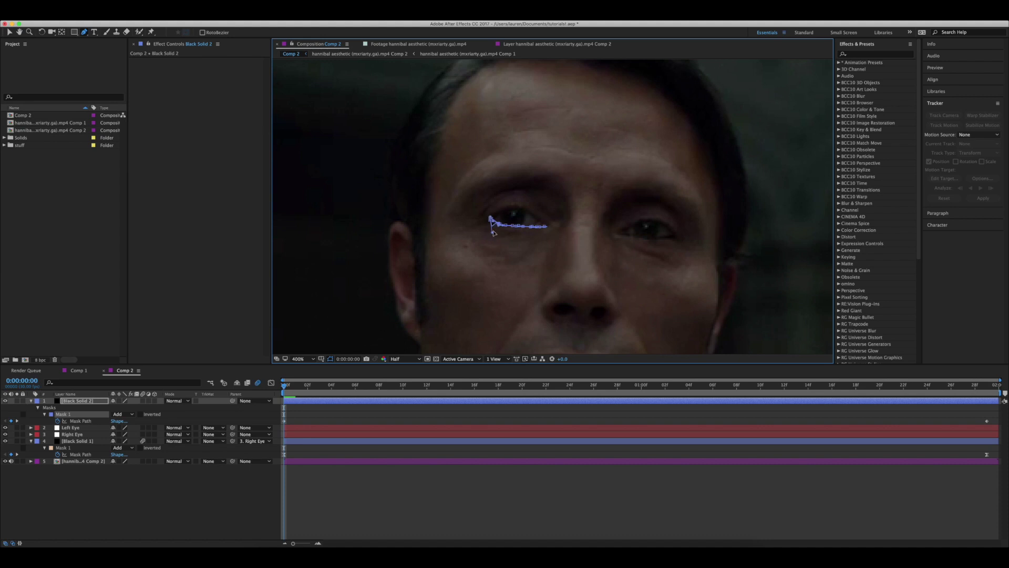
Apply Easy Ease to Black Solid 2's mask path keyframes and reshape the speed graph for a fast start and long slowdown.
left_click(336, 410)
left_click(316, 401)
left_click_drag(288, 389, 997, 437)
right_click(986, 421)
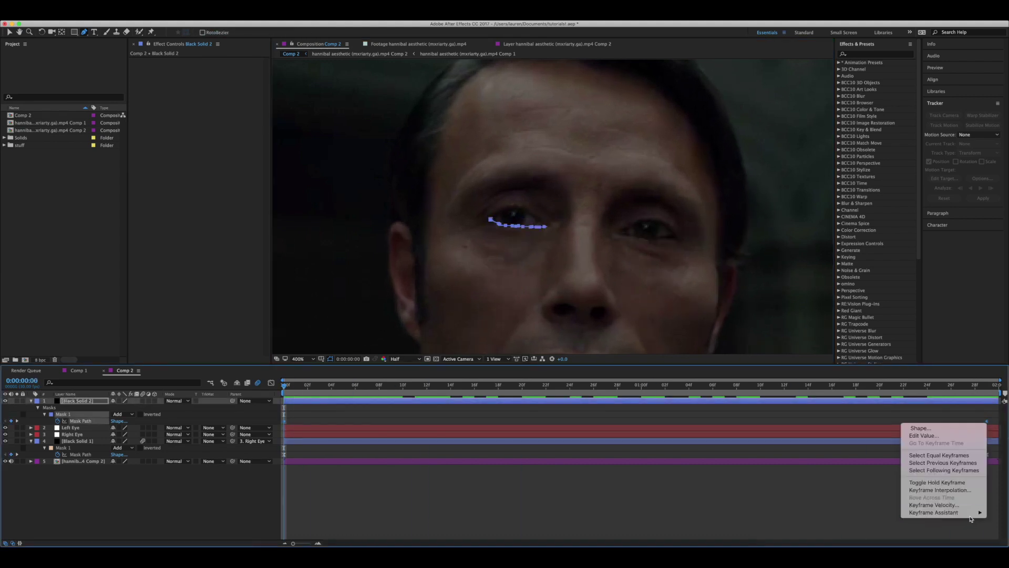
mouse_move(933, 512)
left_click(825, 495)
left_click(271, 382)
key("v")
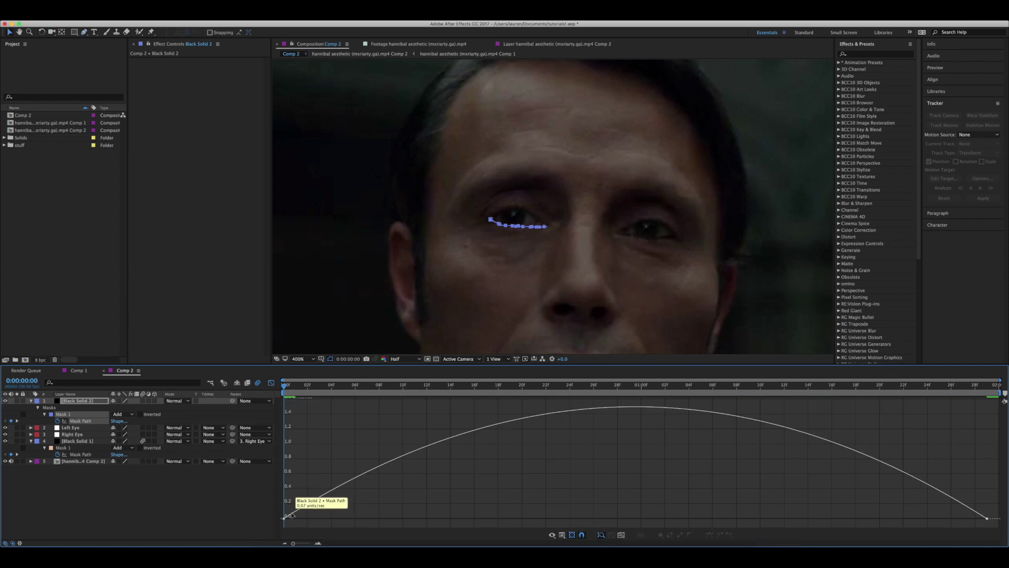
left_click_drag(400, 518, 284, 522)
left_click_drag(870, 518, 431, 525)
left_click(272, 382)
key("space")
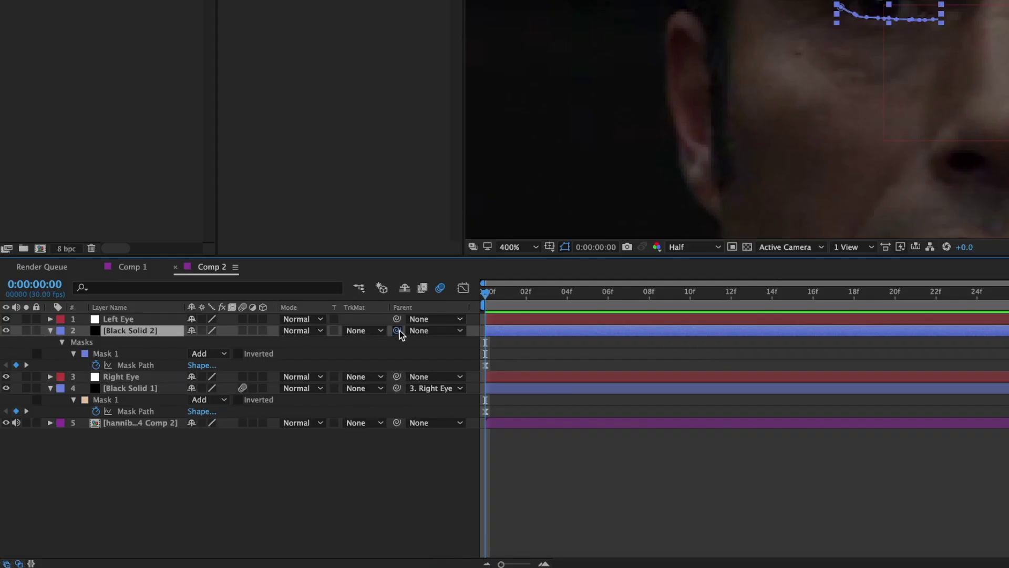
Parent Black Solid 2 to the Left Eye null and preview the tears on both eyes.
left_click_drag(398, 330, 150, 320)
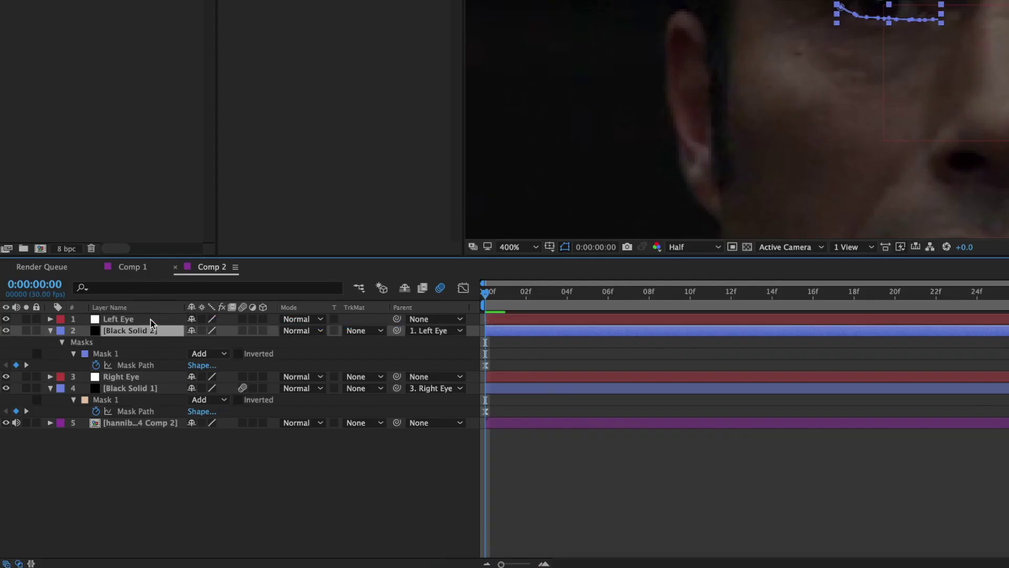
left_click(532, 354)
key("space")
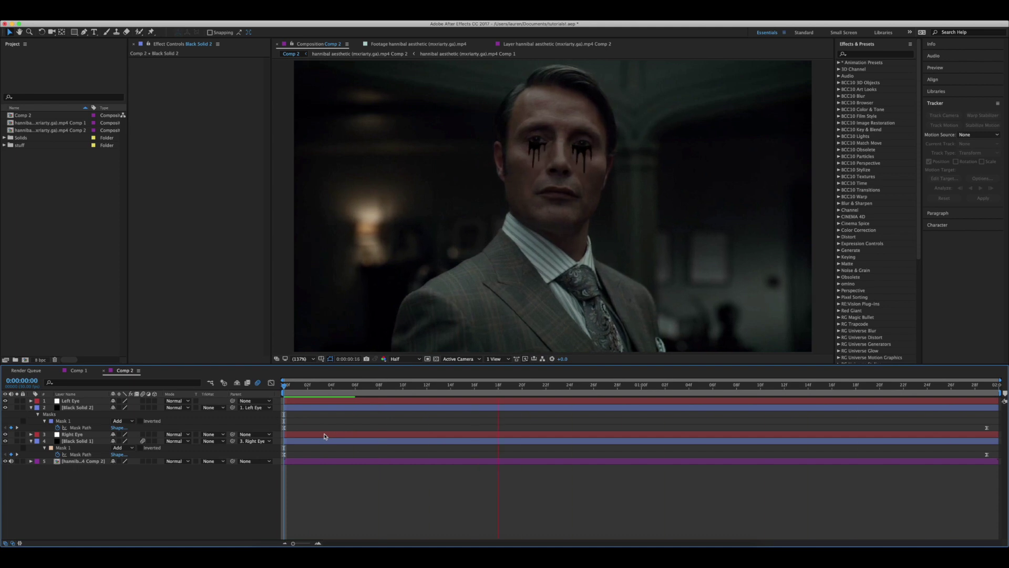
left_click(326, 408)
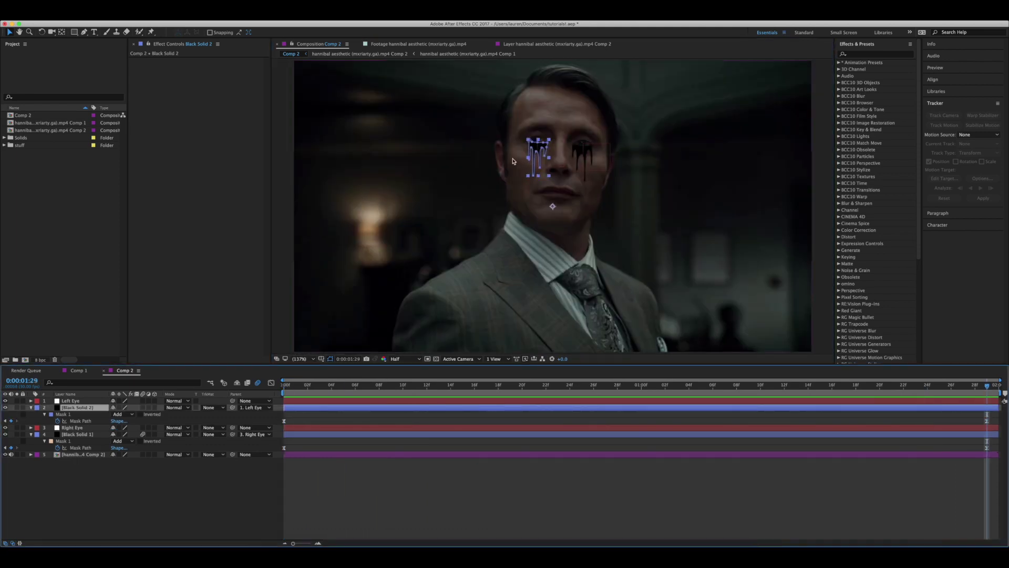
scroll(513, 161, "up", 4)
left_click(523, 216)
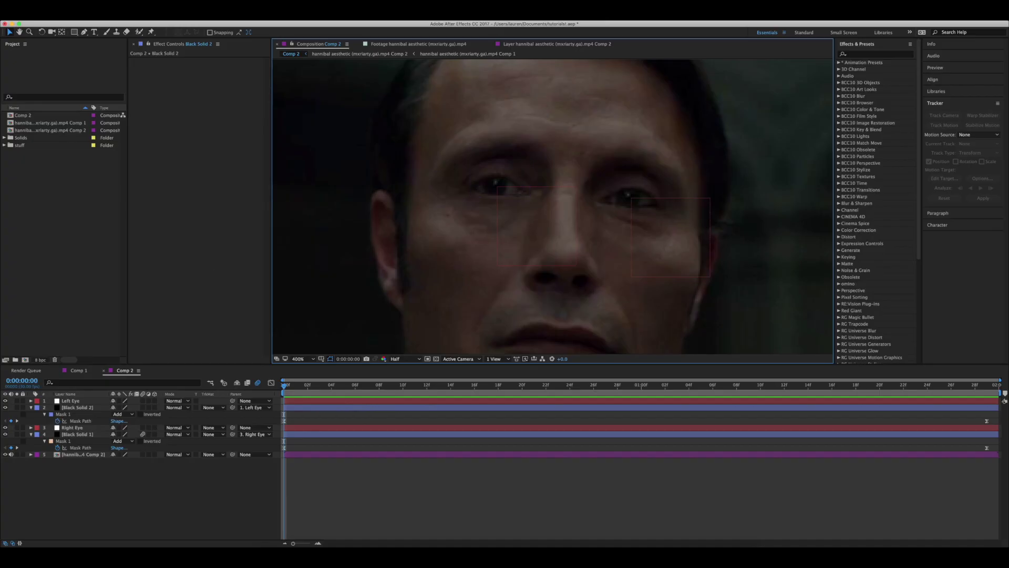
Create a new 1920 x 1080 px black solid in Comp 2 and hide it.
left_click(141, 17)
mouse_move(170, 25)
left_click(263, 36)
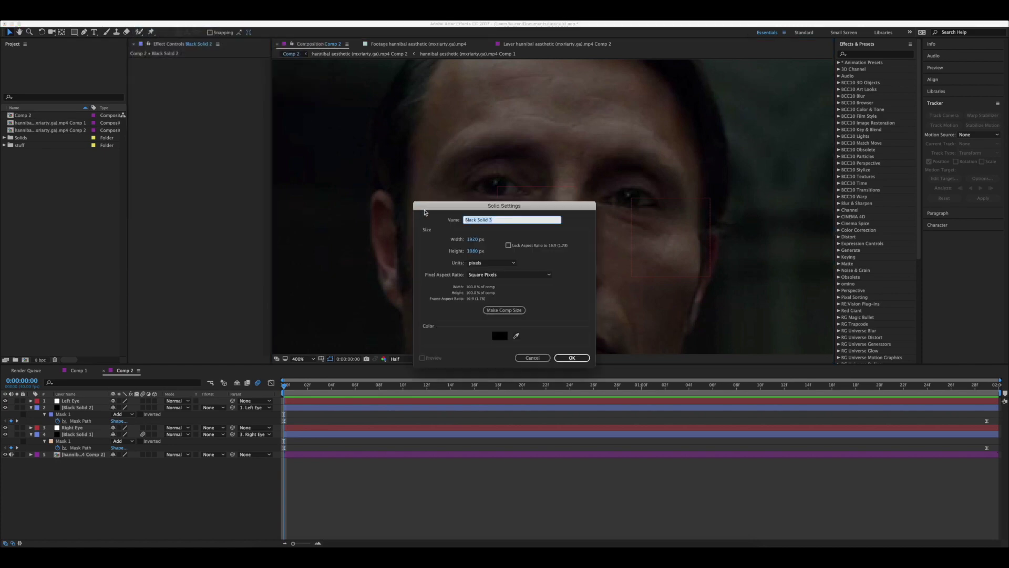
left_click(569, 358)
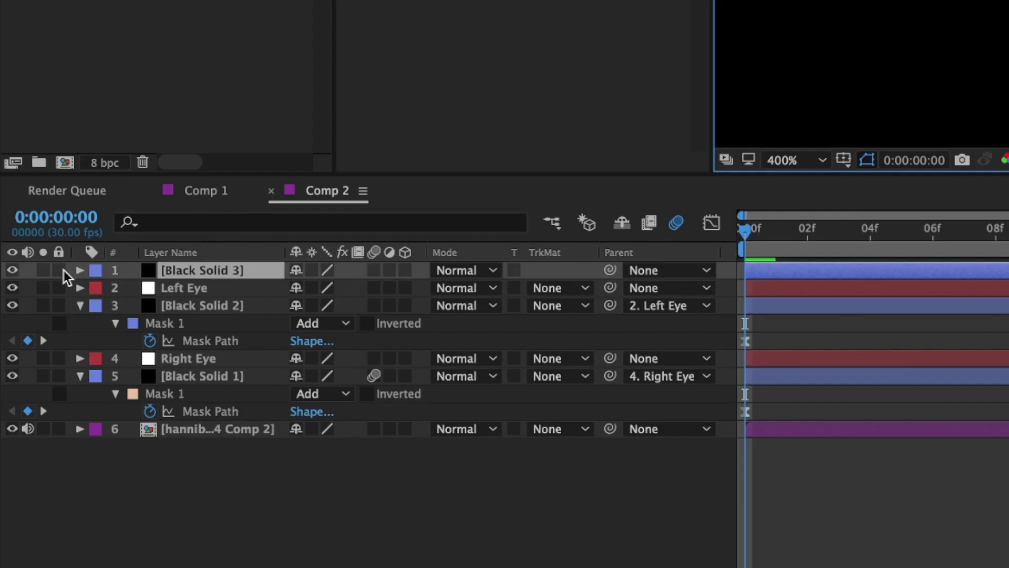
left_click(12, 269)
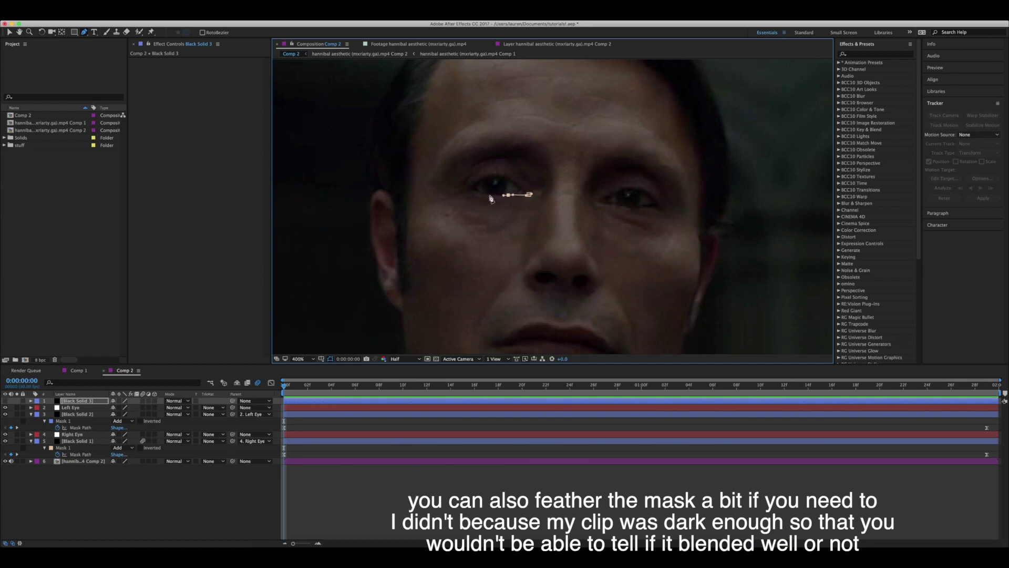
Draw a closed mask around the opening of the left-hand eye on Black Solid 3 and show the layer again.
left_click(498, 177)
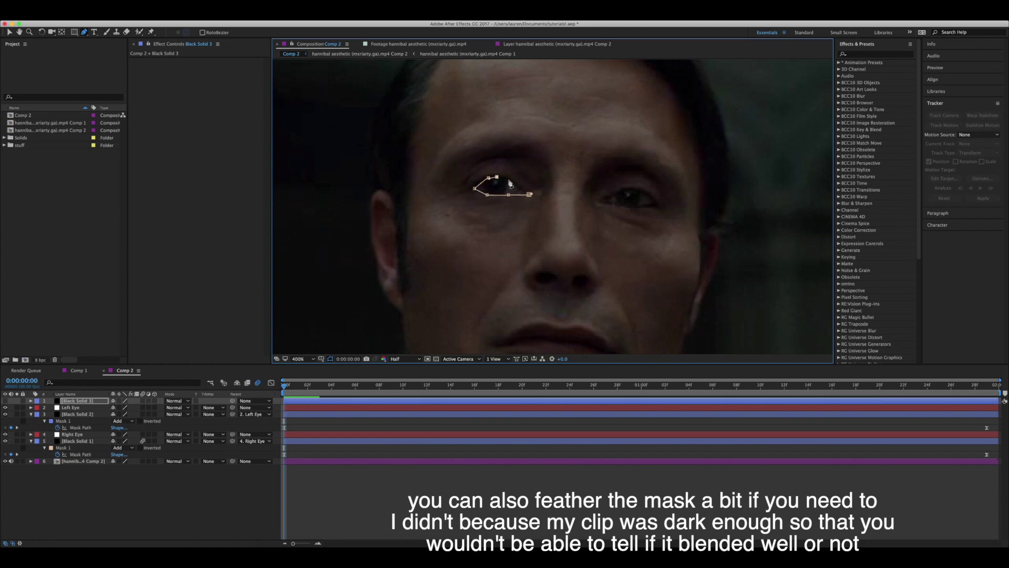
left_click(509, 182)
left_click(528, 194)
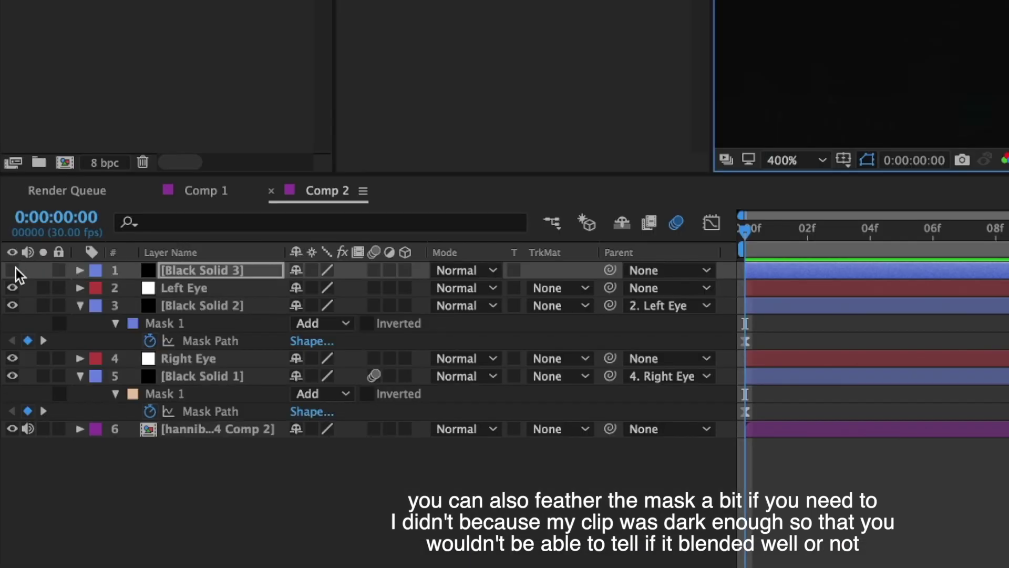
left_click(12, 269)
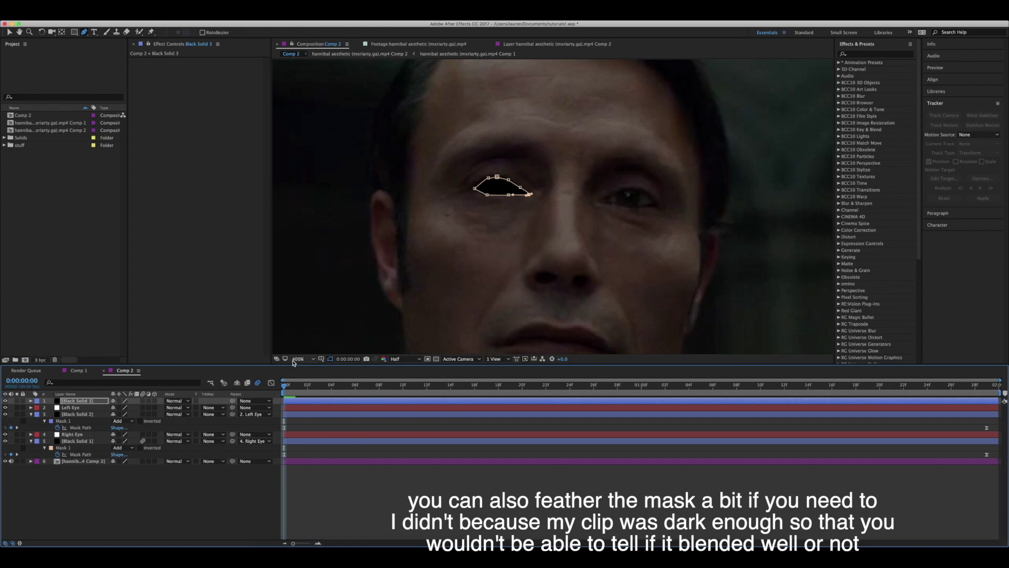
Move Black Solid 3 directly below the Left Eye null in the layer order, parent it to that null and preview.
left_click(783, 160)
left_click(302, 366)
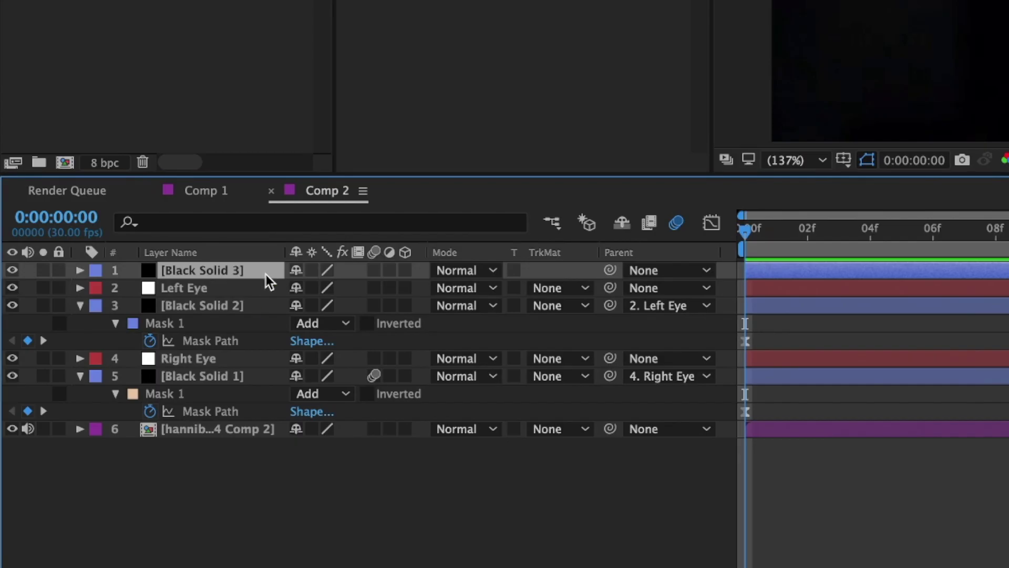
left_click_drag(101, 403, 99, 408)
left_click_drag(260, 289, 261, 294)
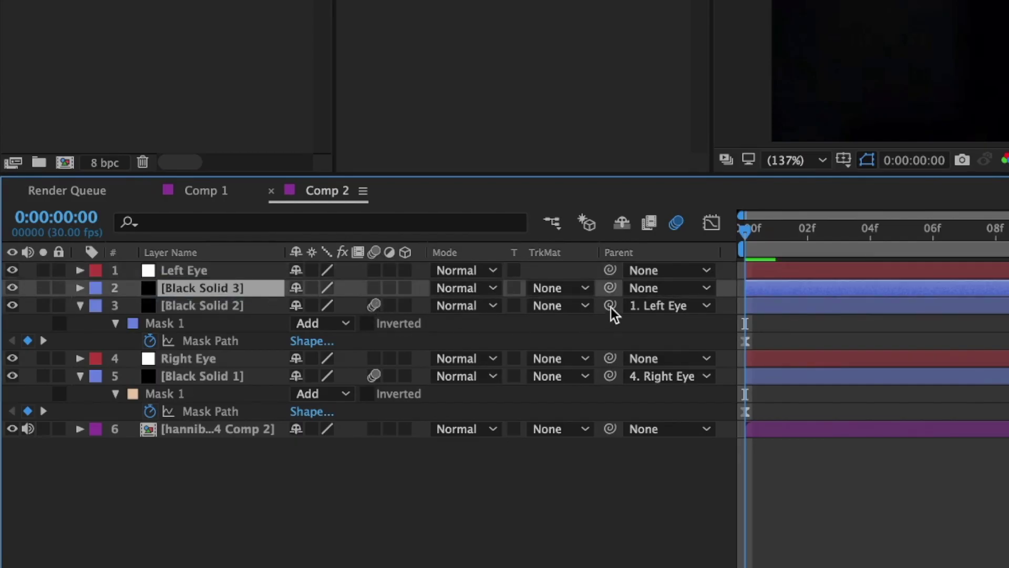
left_click_drag(609, 287, 227, 276)
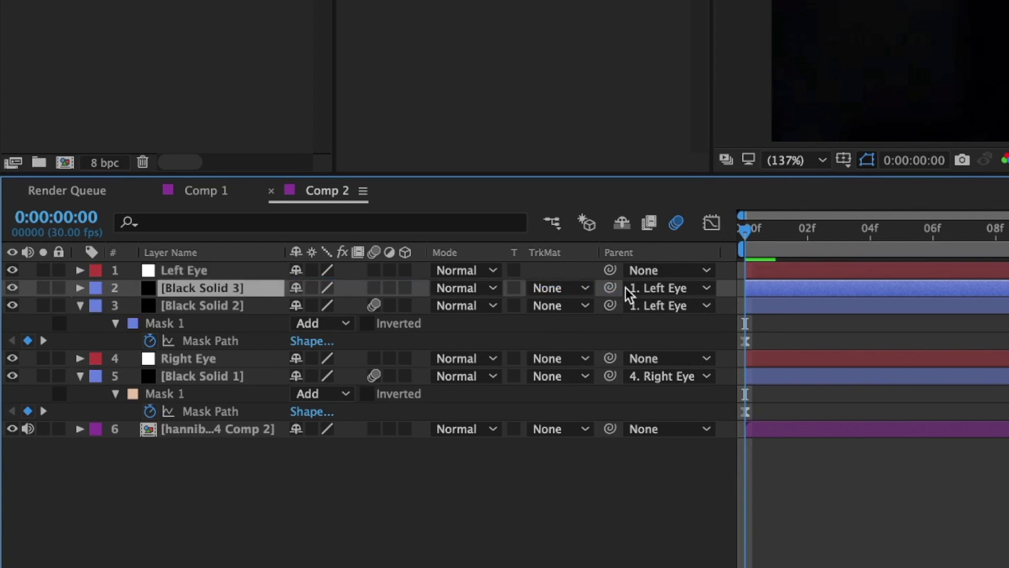
key("space")
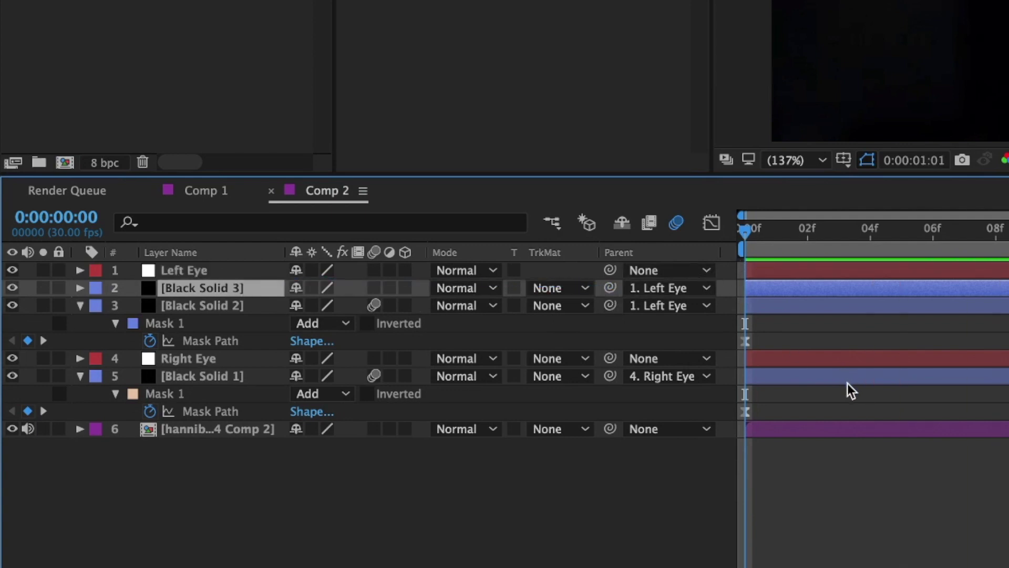
Create another black solid, place it directly below the Right Eye null in the layer order and hide it.
left_click(139, 6)
mouse_move(158, 27)
left_click(258, 35)
left_click(572, 358)
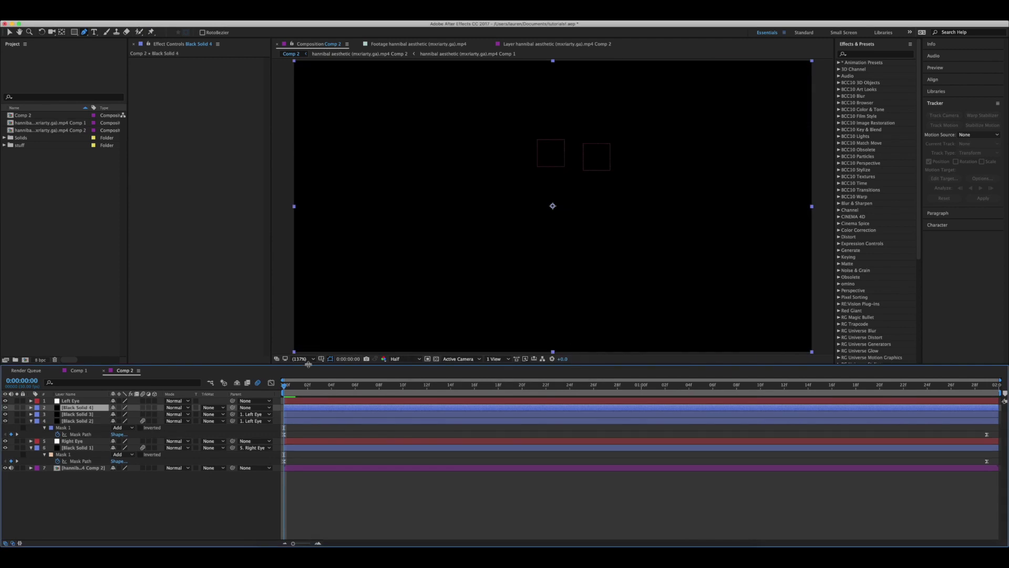
left_click_drag(75, 410, 74, 445)
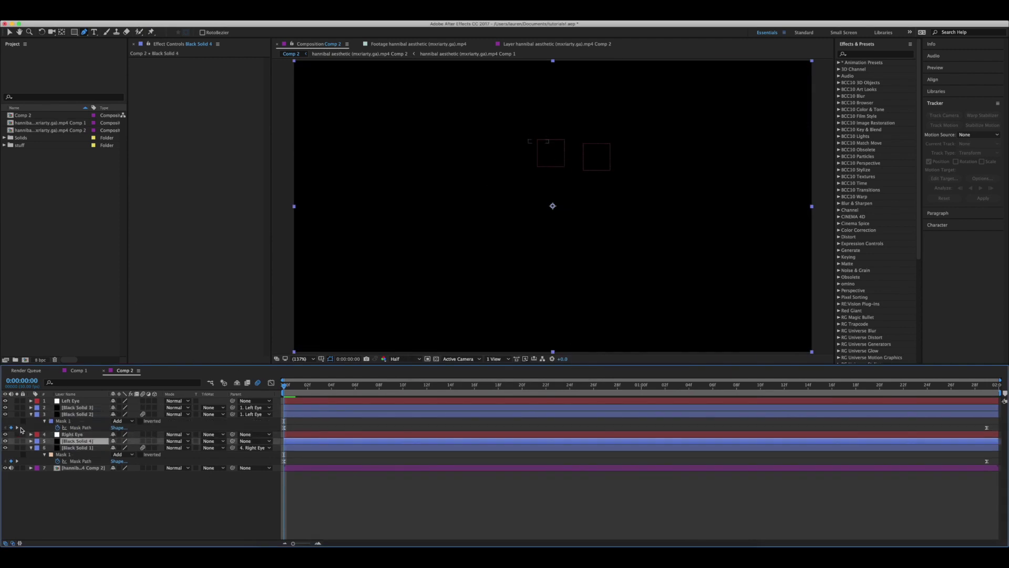
left_click(6, 441)
Draw a closed mask around the opening of the right-hand eye on Black Solid 4 and show the layer again.
scroll(590, 166, "up", 2)
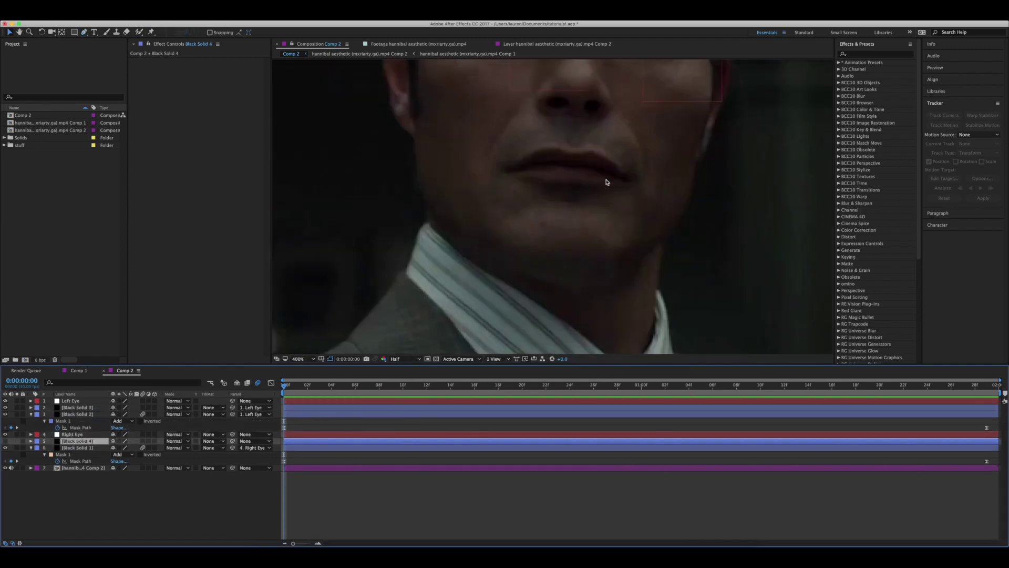
key("space")
left_click_drag(646, 124, 575, 318)
left_click_drag(541, 221, 576, 227)
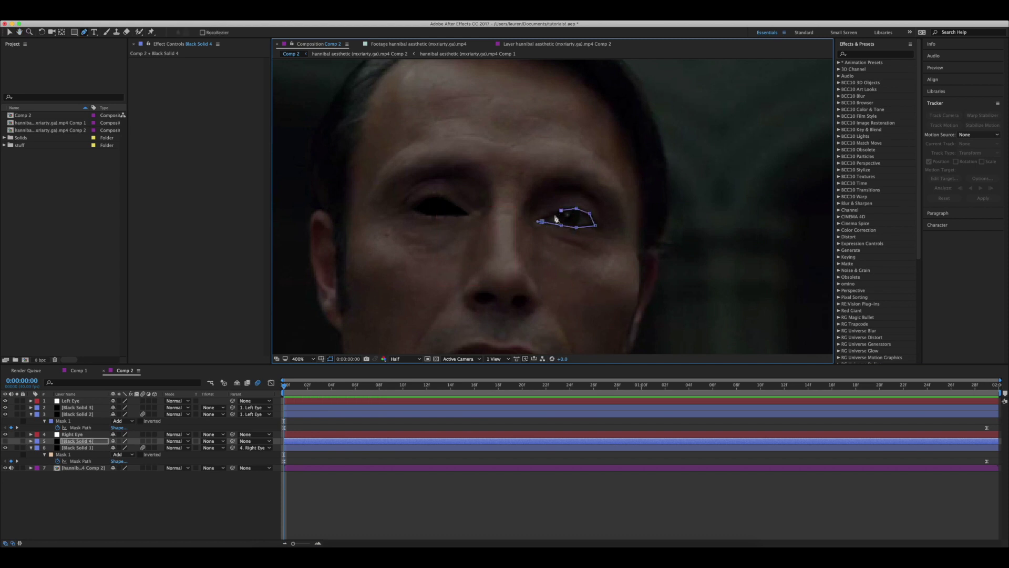
left_click(5, 442)
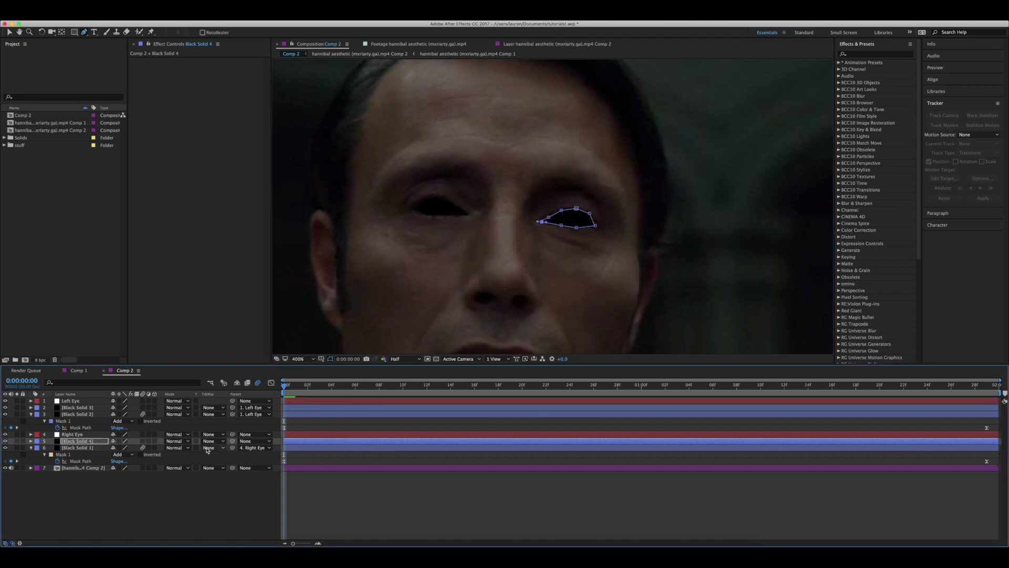
Parent Black Solid 4 to the Right Eye null and preview the blacked-out eyes with the dripping tears.
left_click_drag(232, 441, 112, 435)
key("shift+slash")
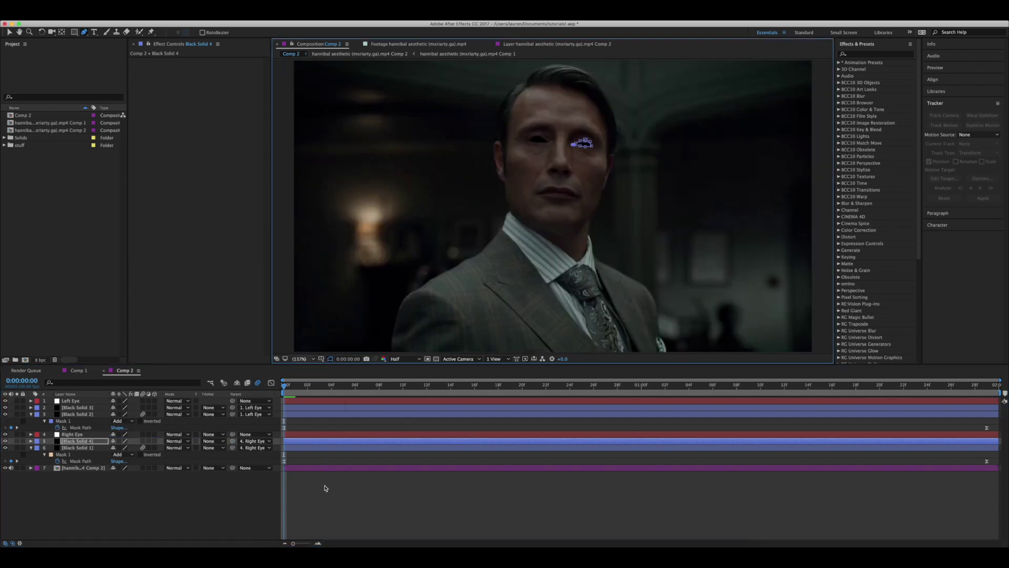
left_click(415, 478)
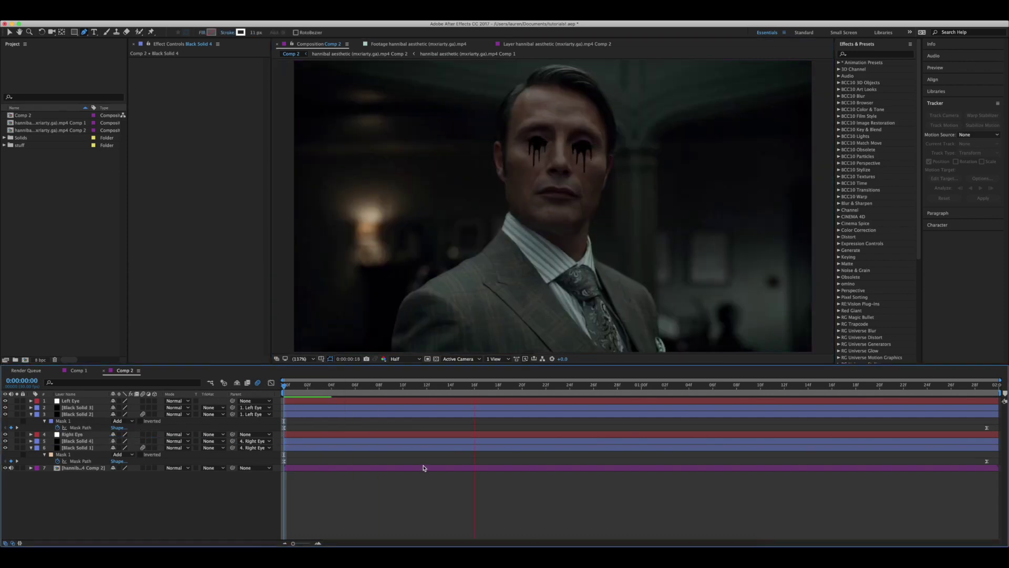